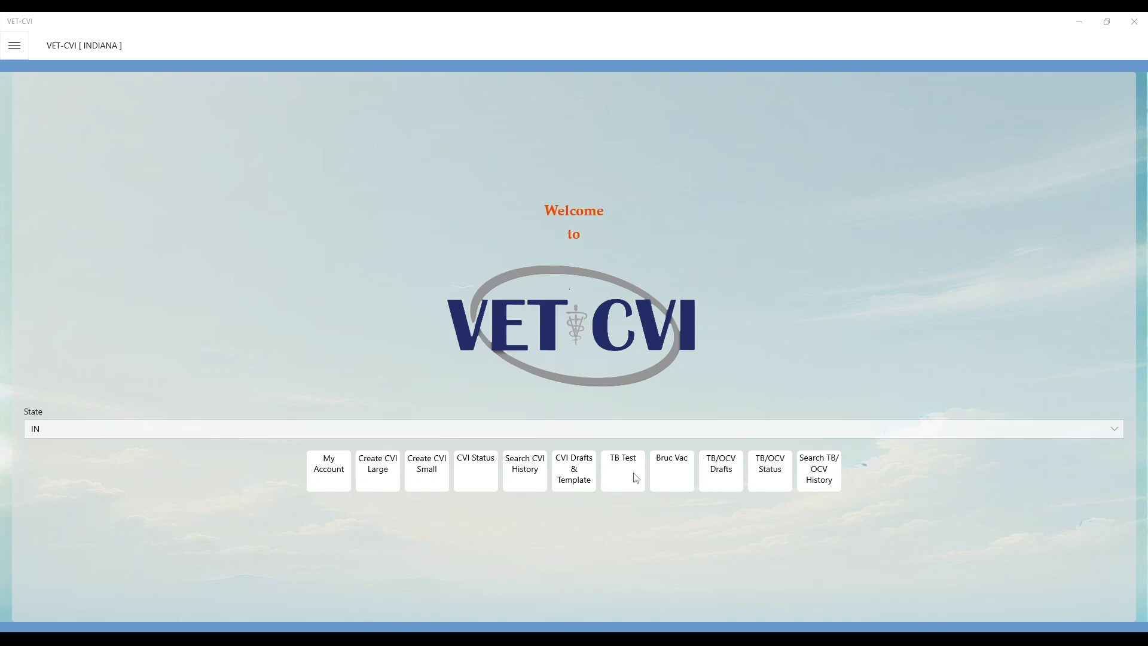
Step: Start a new TB Test form and continue past the veterinarian information to the animal location page
click(15, 45)
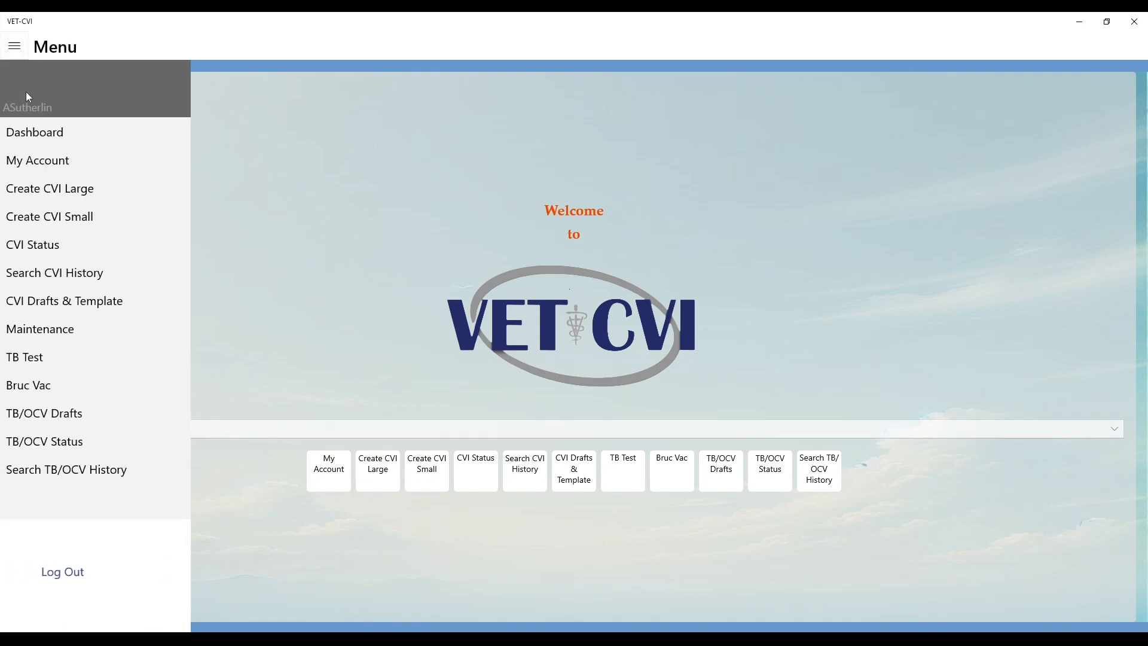
click(26, 359)
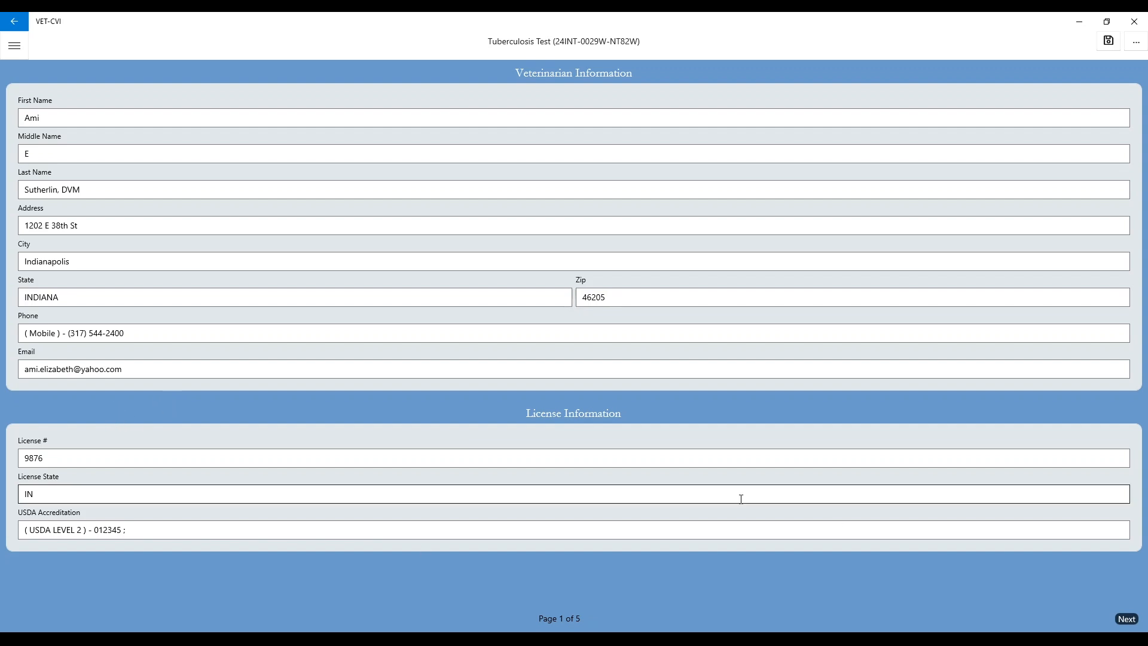
click(1128, 620)
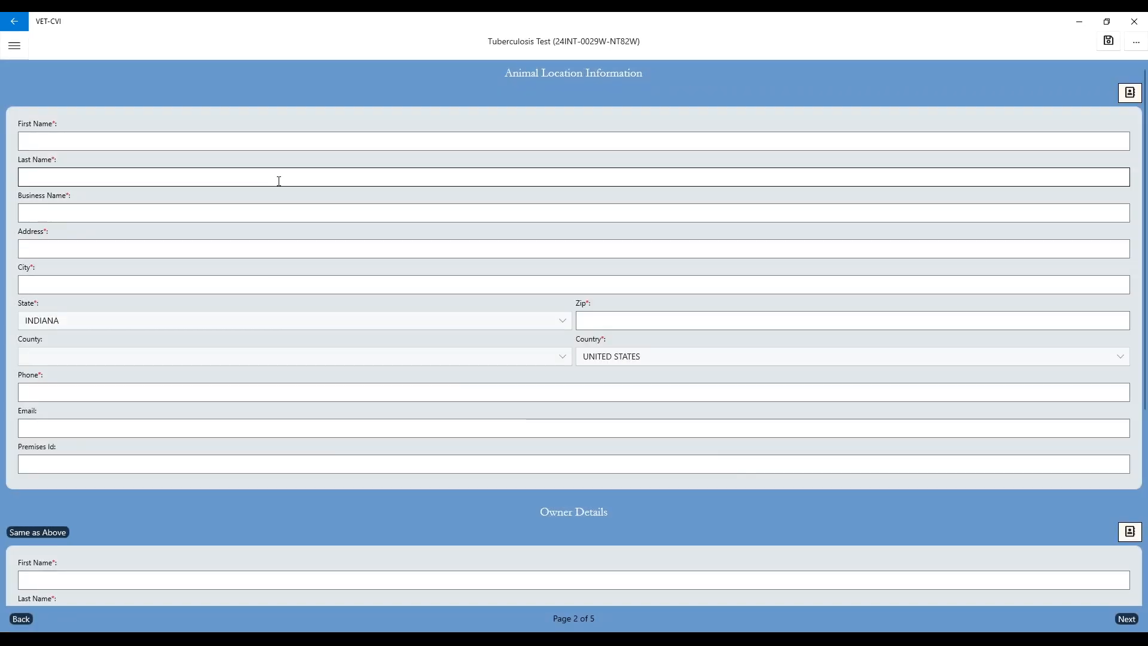
Step: Enter the contact's first and last name in the animal location information
click(112, 135)
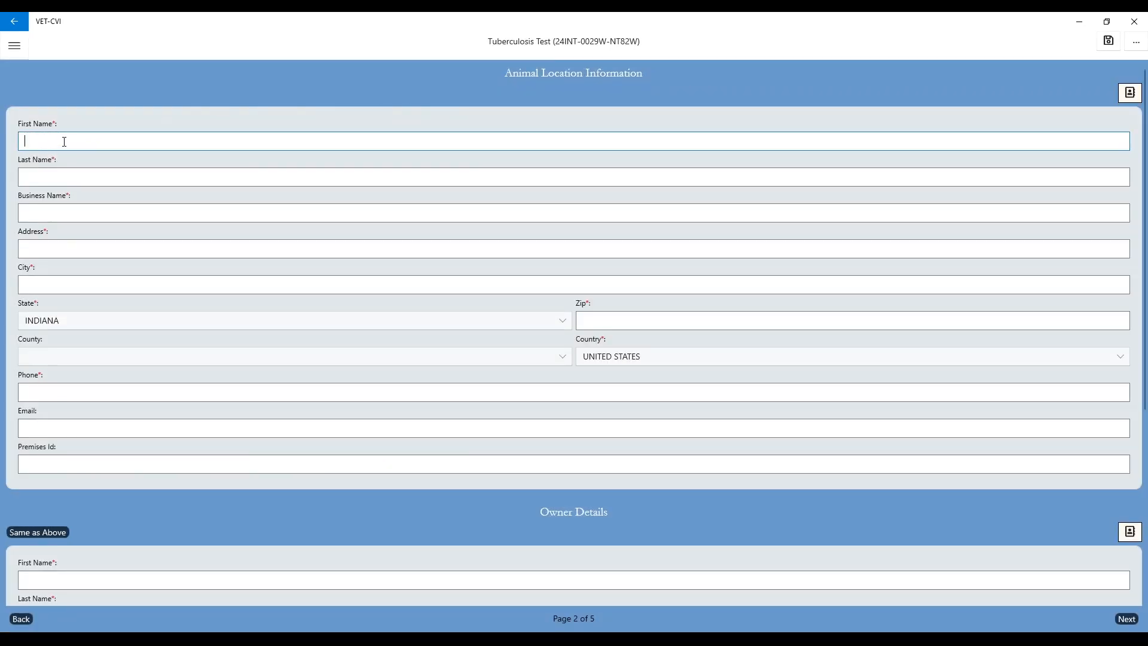
key(Tab)
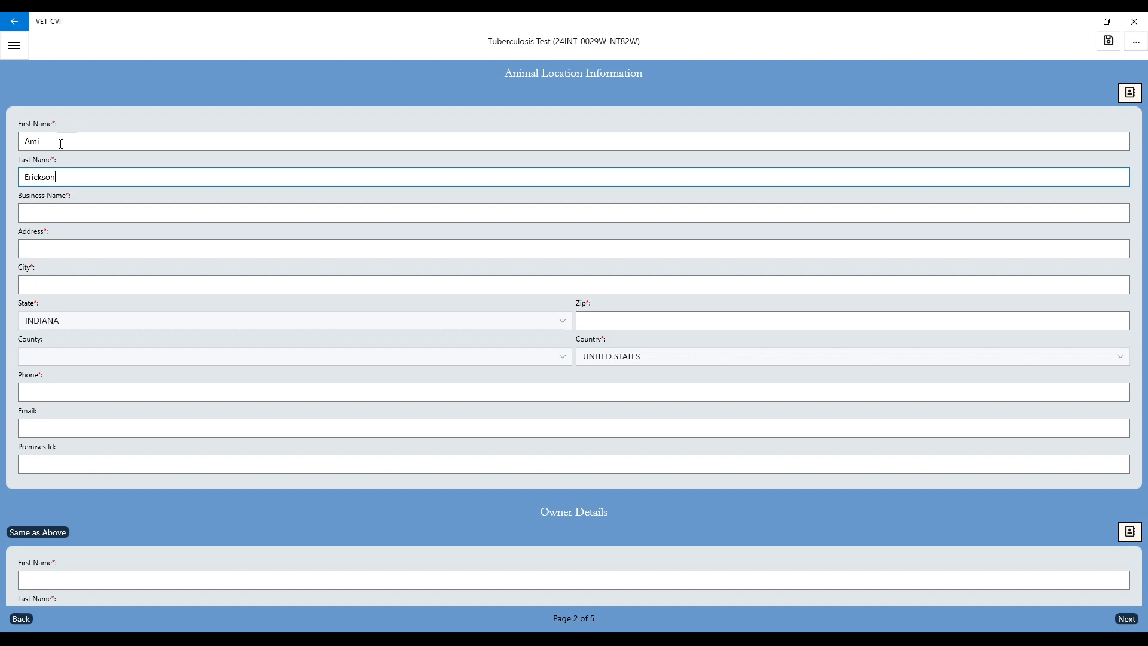
Step: Fill in the animal location's street address, city, zip code and county
click(48, 247)
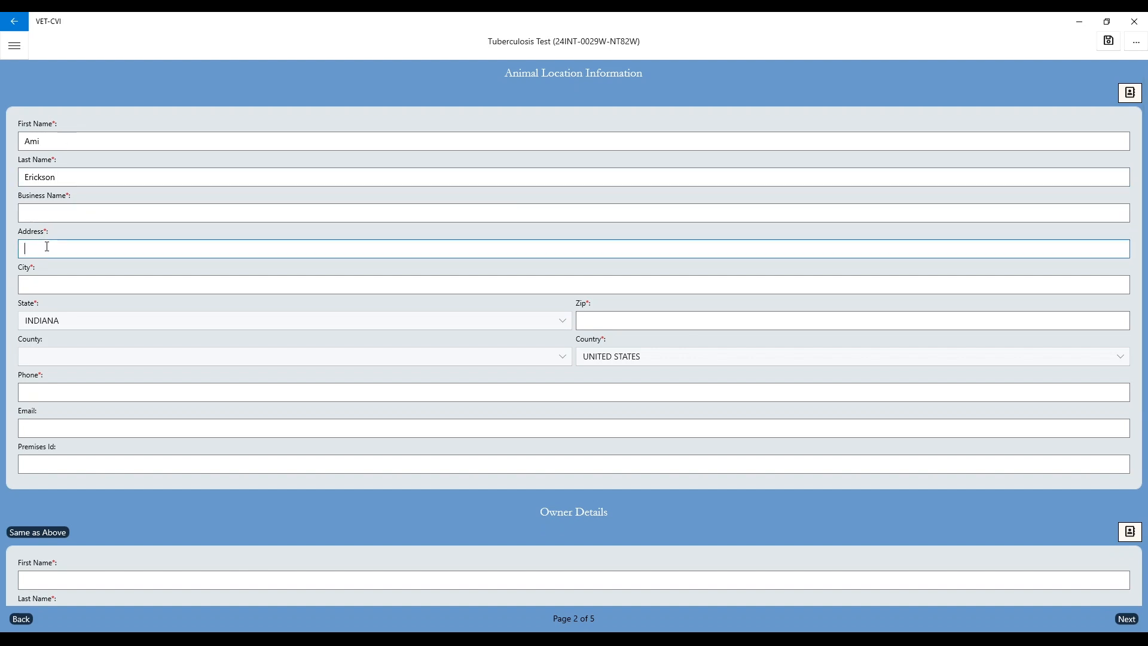
key(Tab)
key(Tab)
key(Tab)
key(Tab)
key(Tab)
key(Tab)
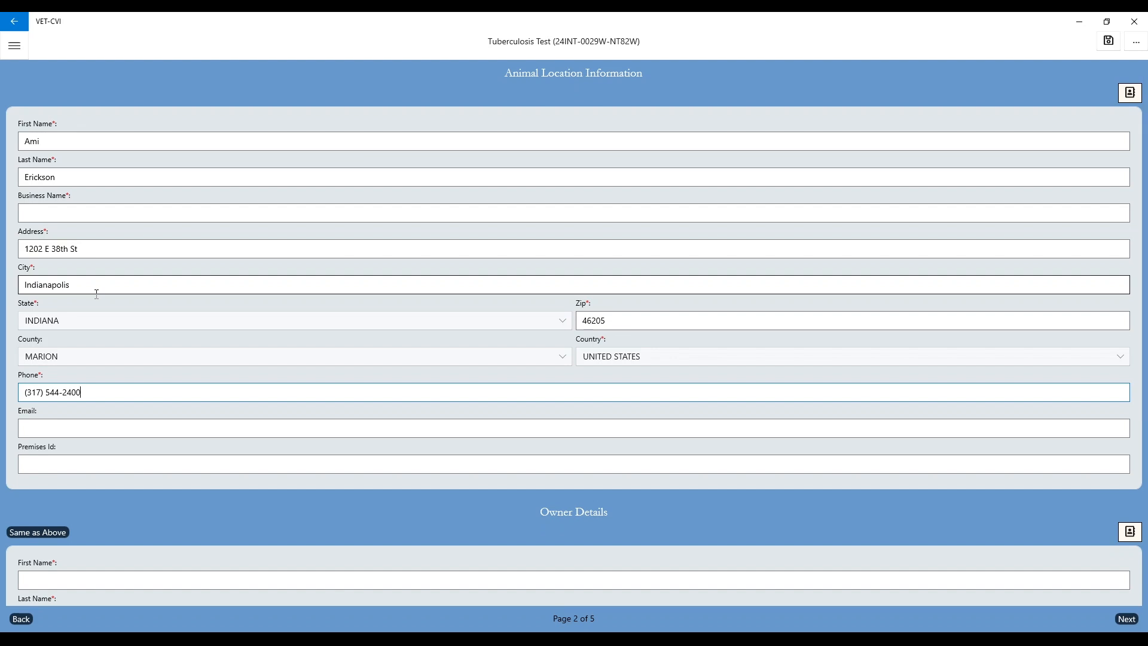
Step: Enter the animal location contact's phone number and e-mail address
click(51, 426)
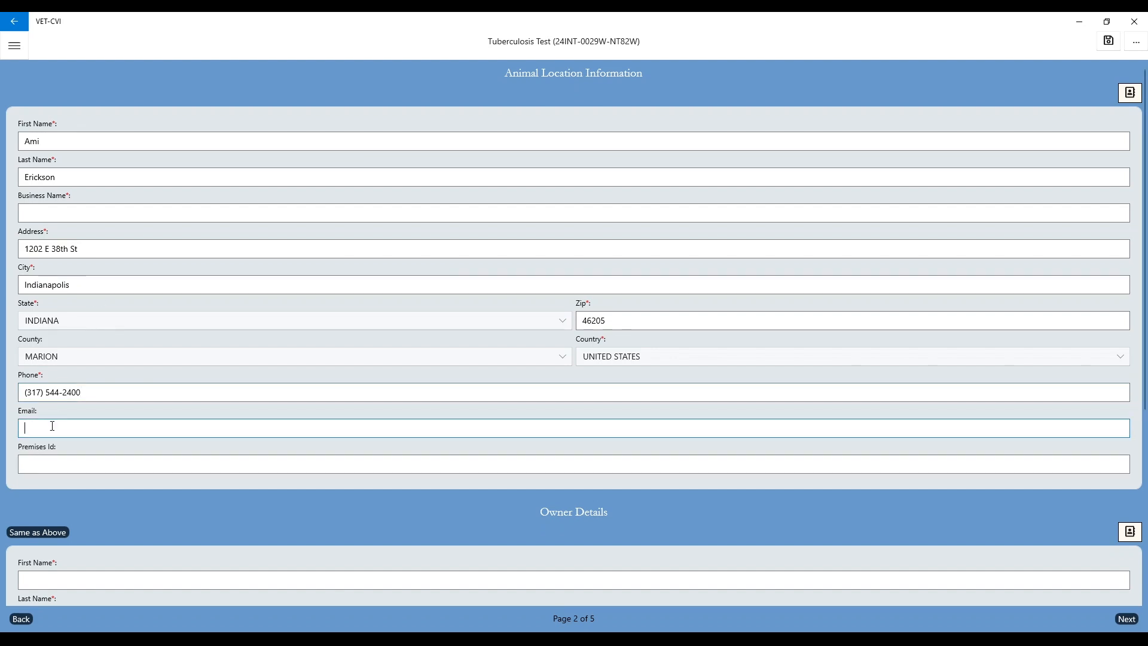
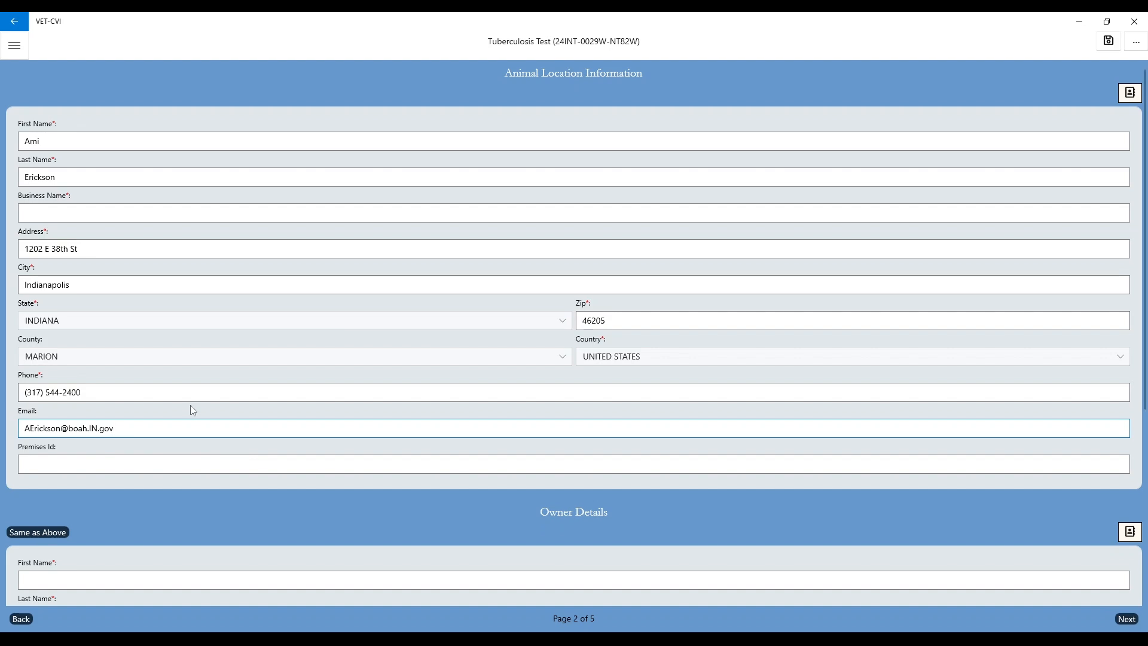
Step: Leave the Premises Id blank, copy the animal location details into the owner details, and continue to the test information page
click(58, 460)
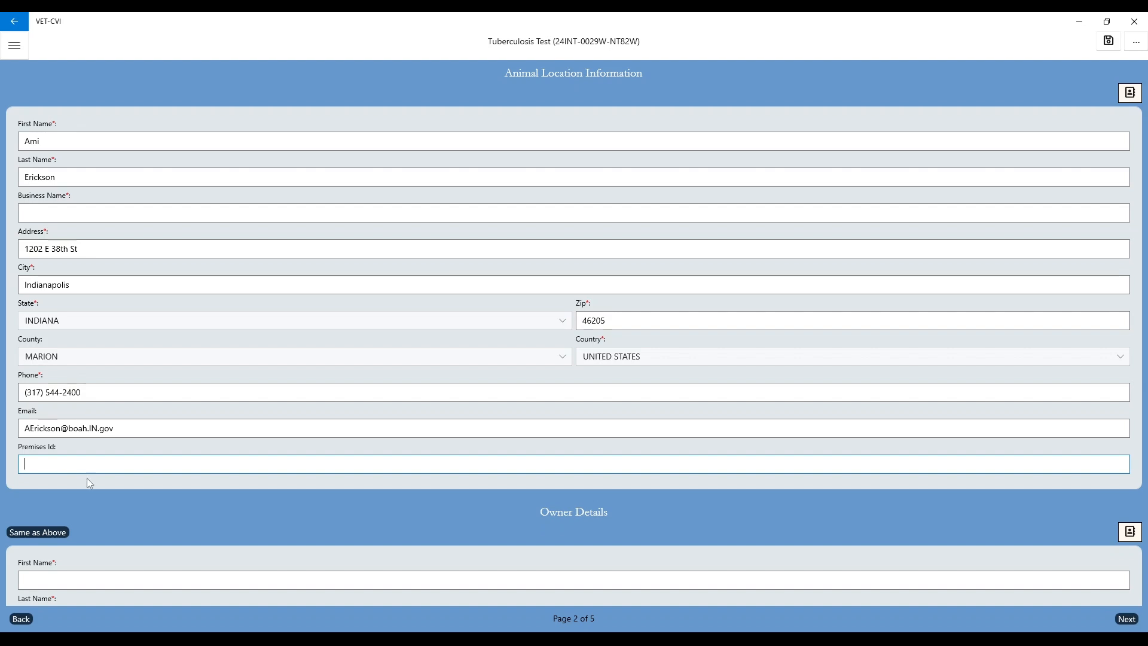
scroll(135, 501, down, 2)
scroll(136, 505, down, 3)
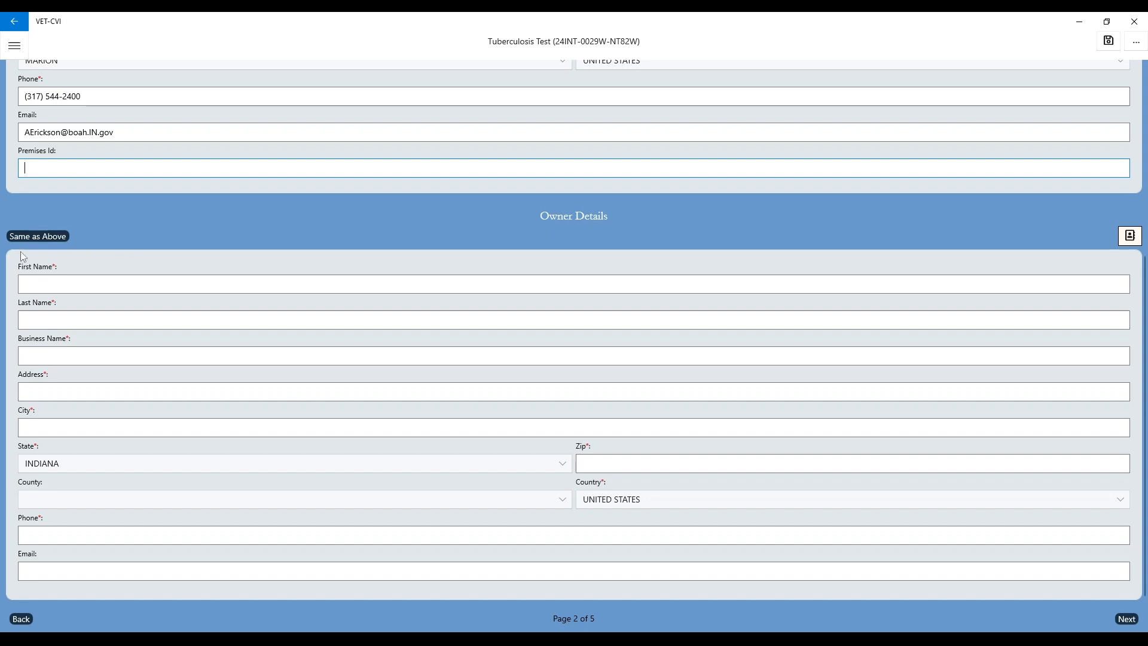
click(30, 237)
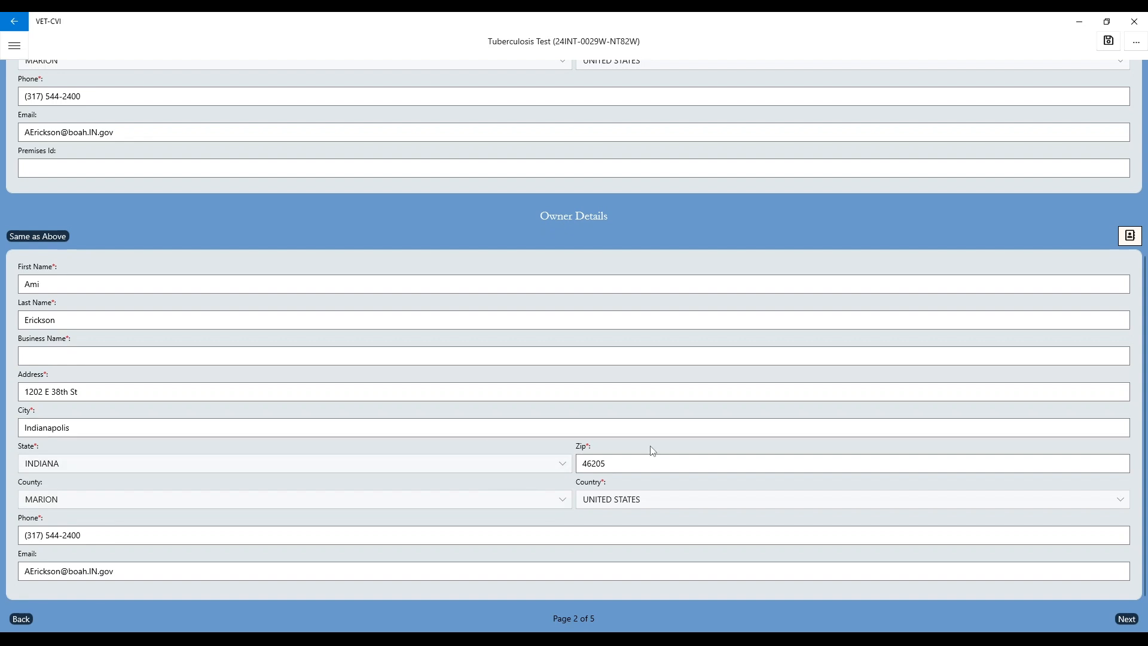
click(1128, 619)
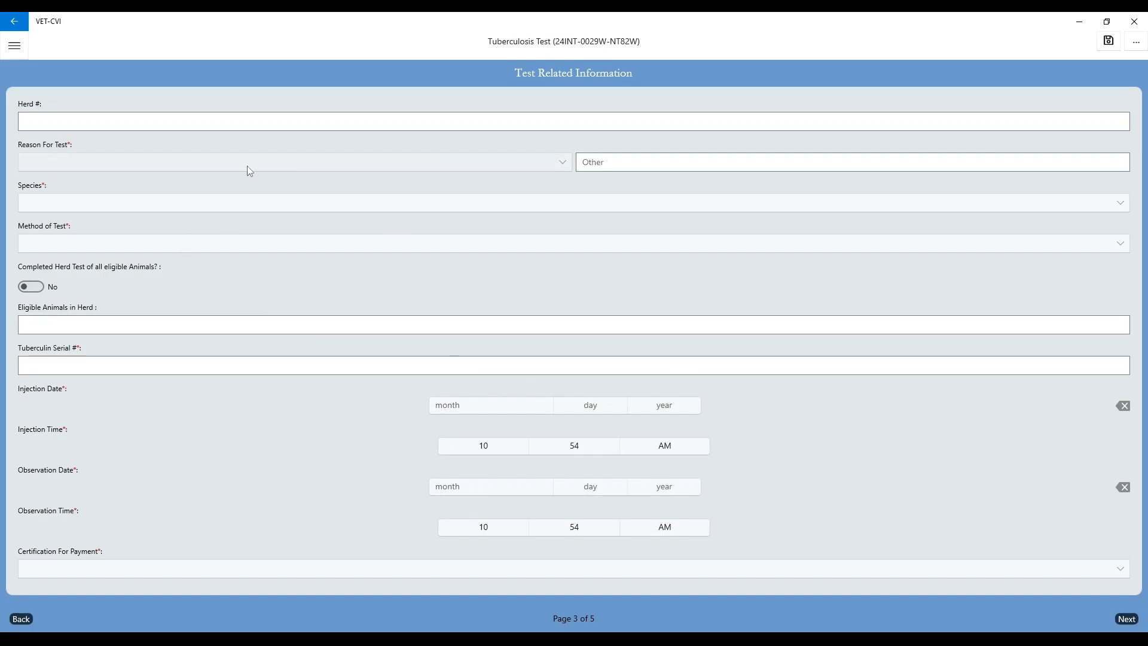
Step: Leave the herd number blank and set the reason for test to SALE SHOW, species to Cattle and method to CAUDAL FOLD (CFT)
click(28, 120)
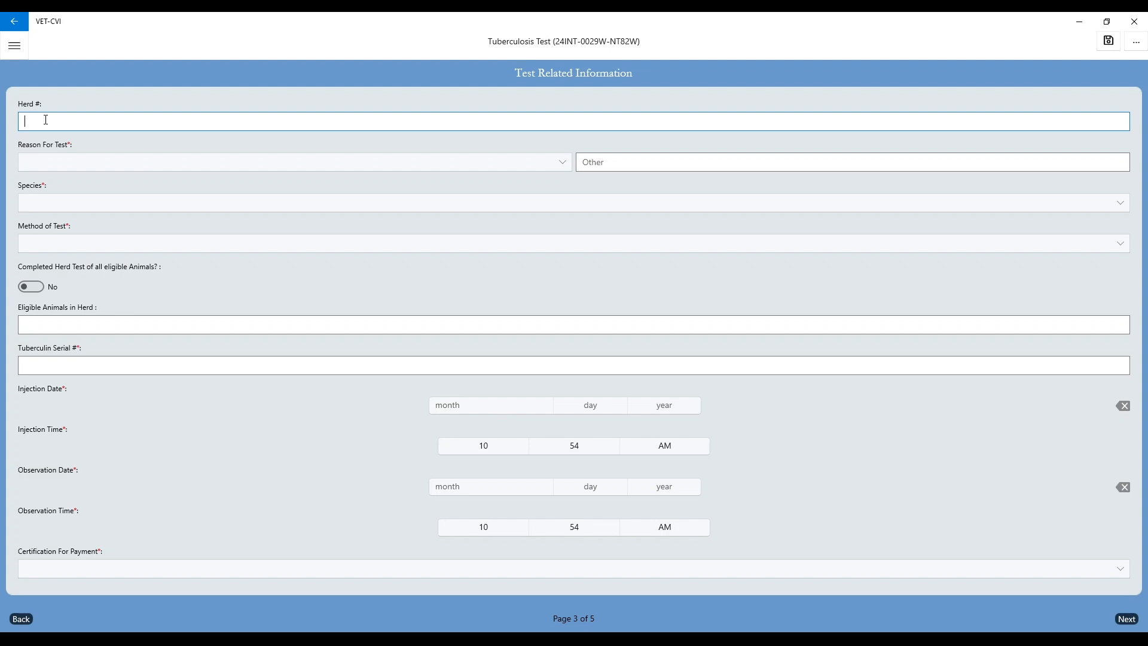
click(55, 165)
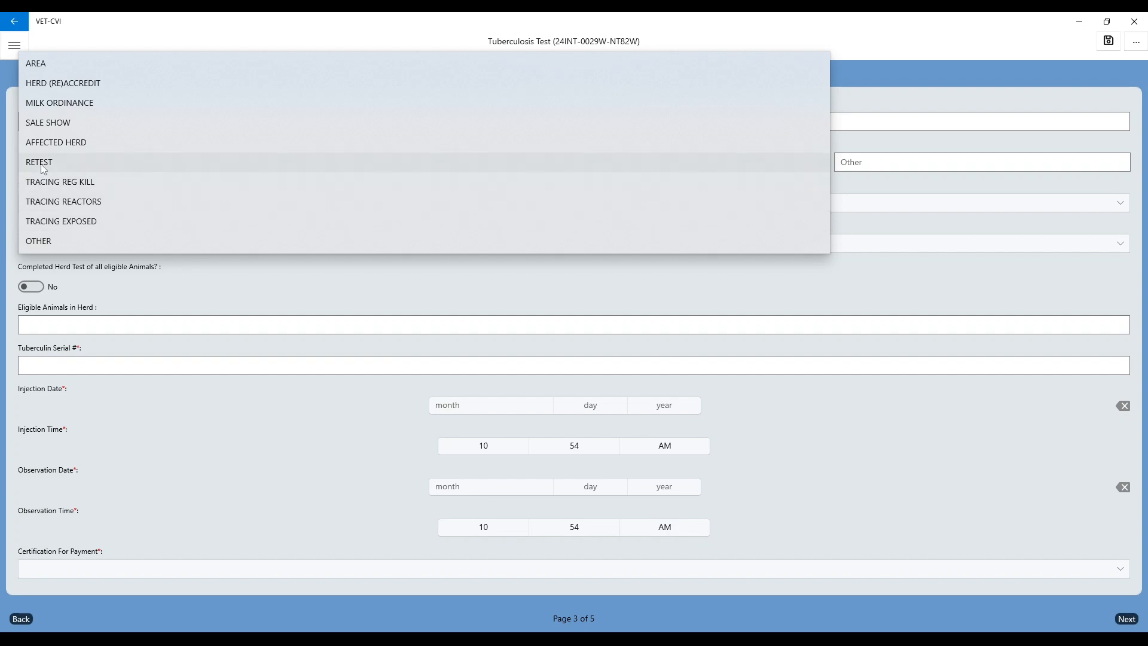
click(55, 125)
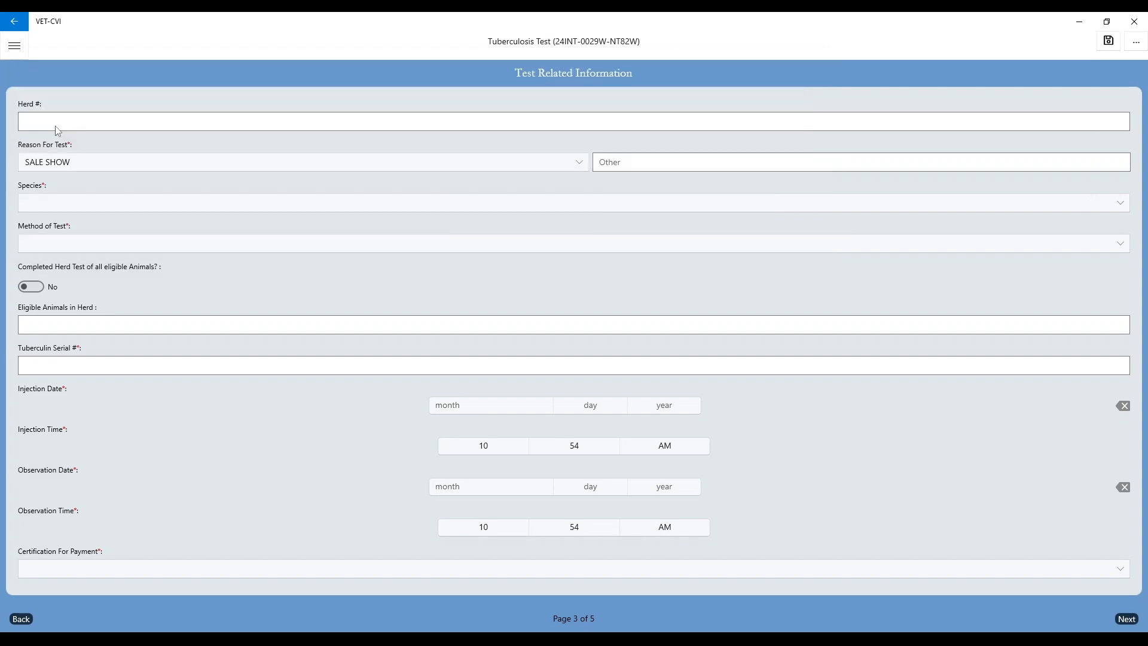
click(60, 206)
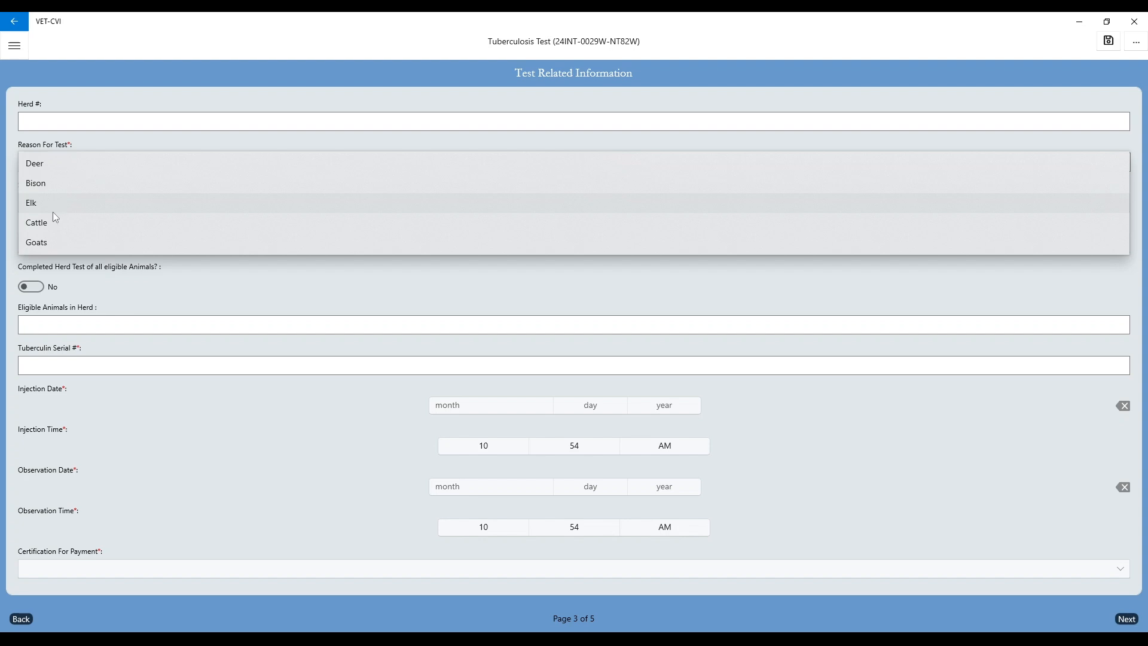
click(52, 226)
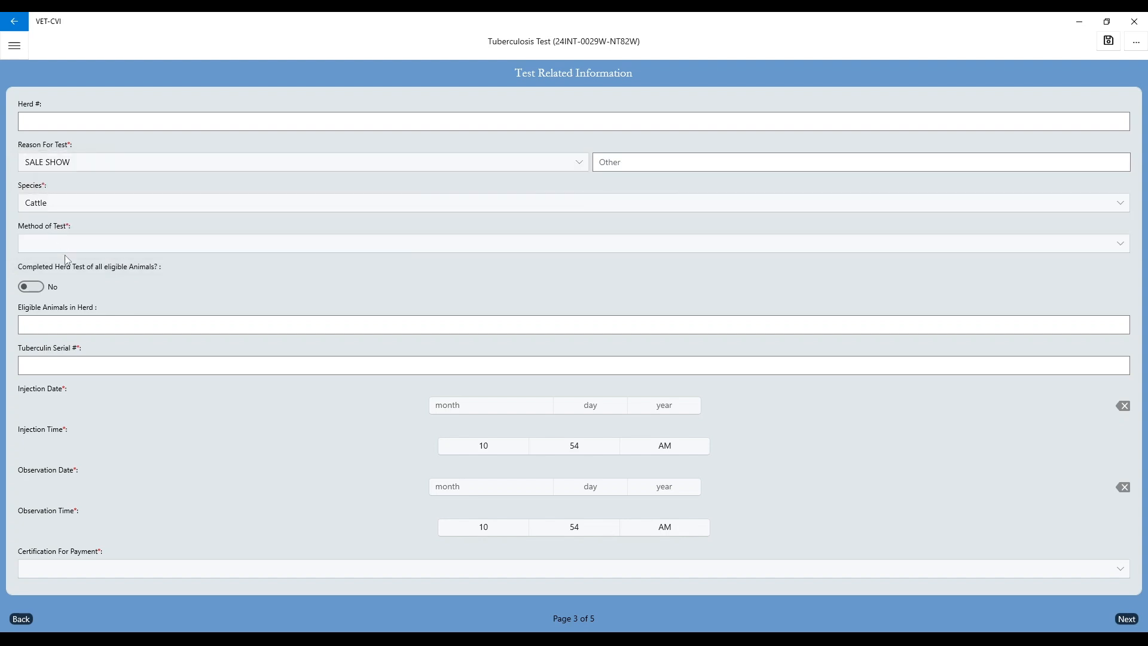
click(64, 248)
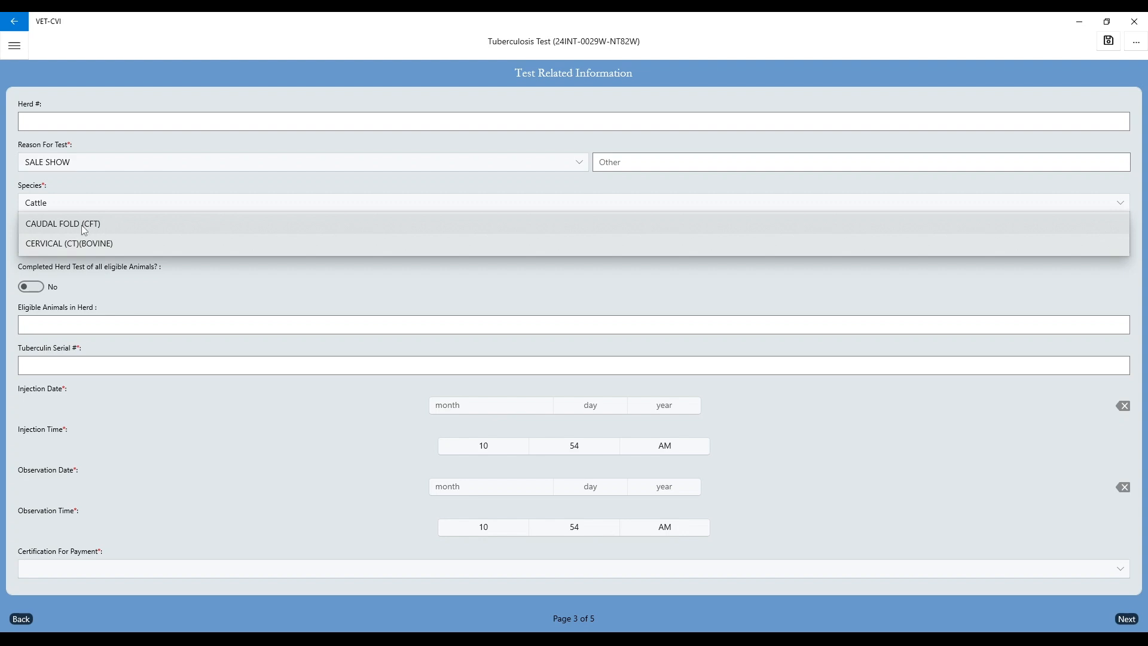
click(83, 227)
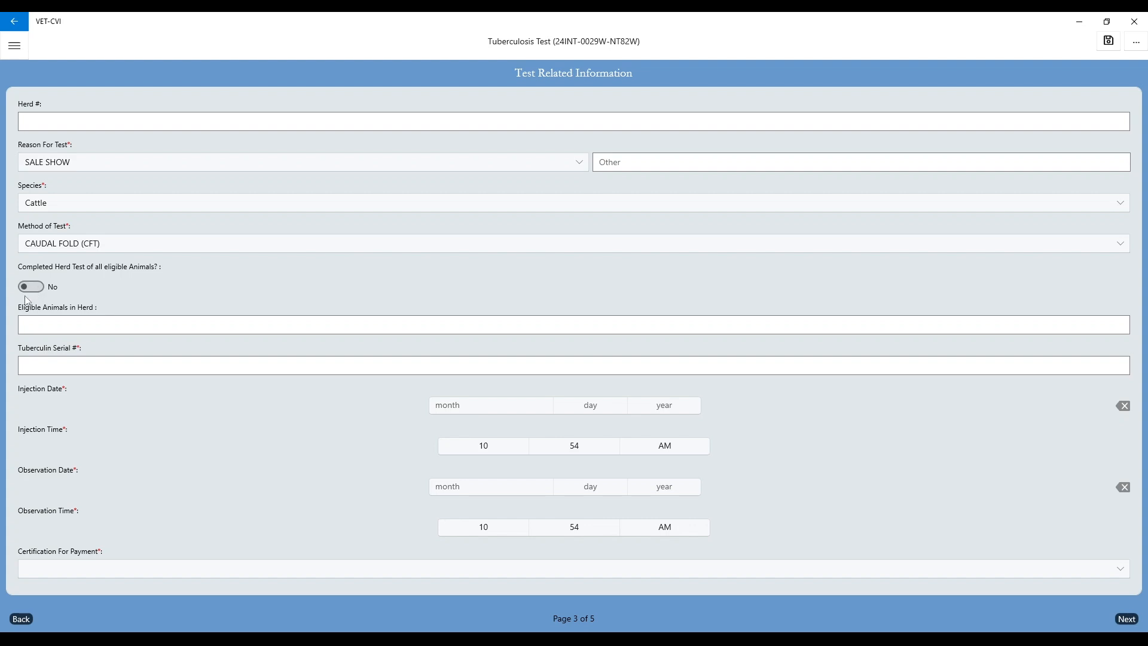
Step: Set the eligible animals in the herd to 3 and the tuberculin serial number to 1234
click(39, 329)
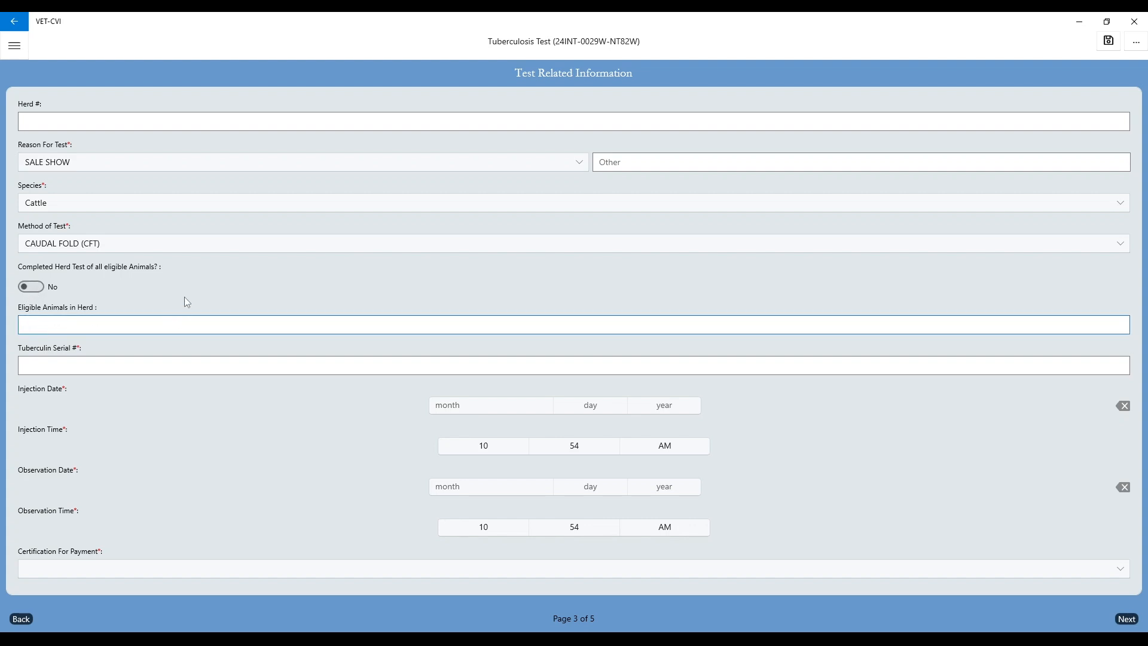
text(3)
click(125, 362)
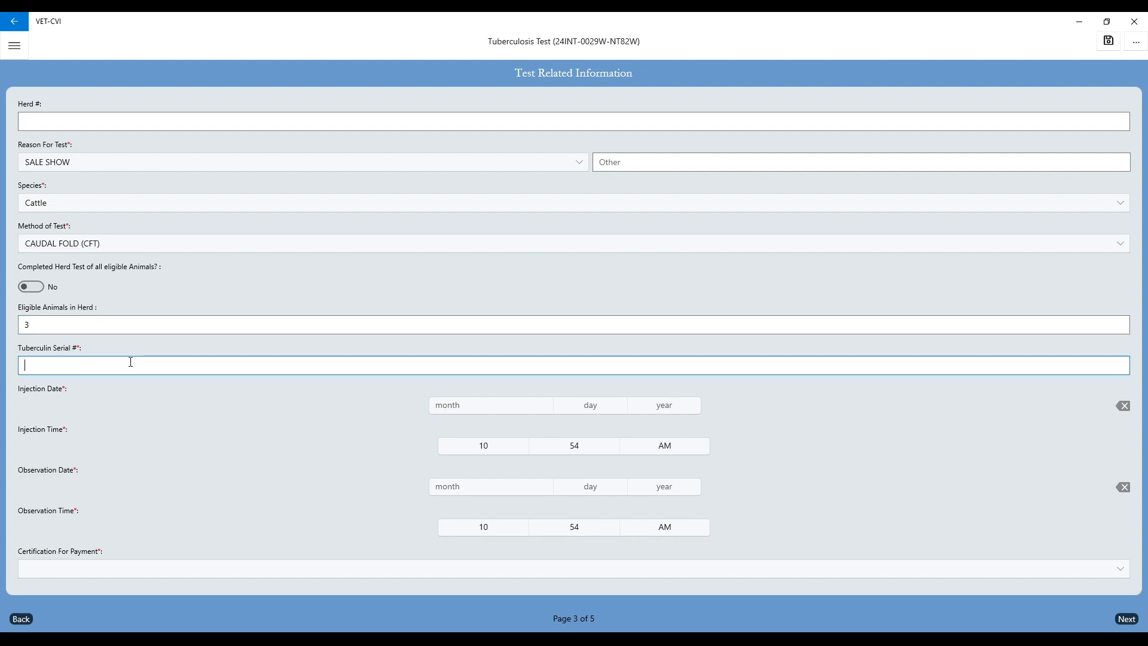
text(1234)
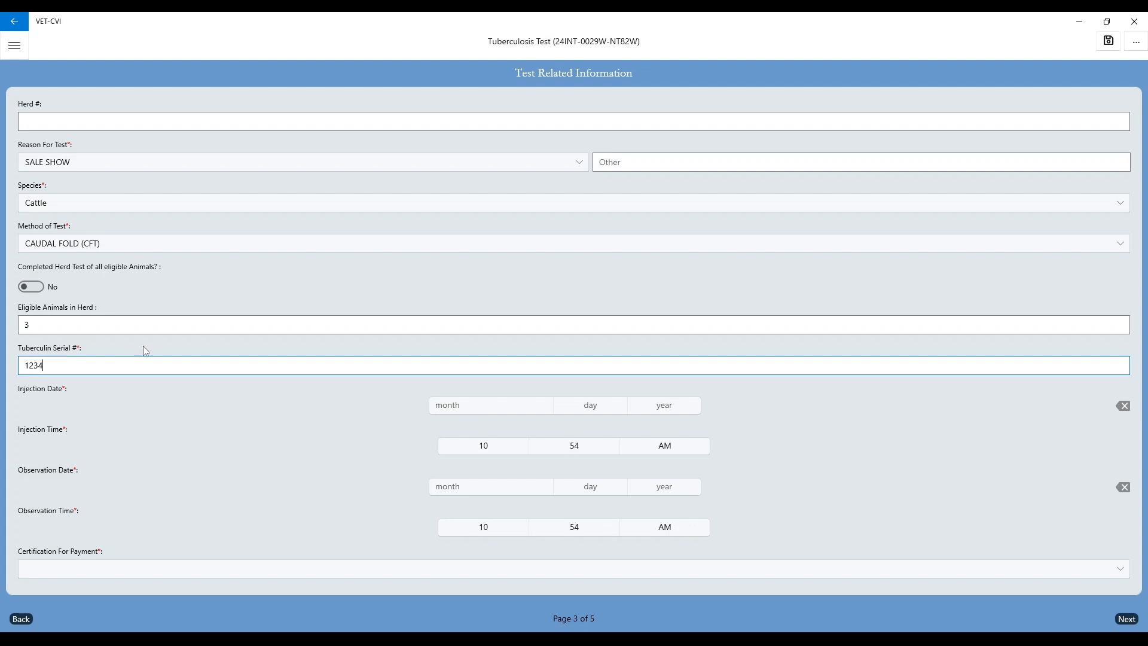
Step: Set the injection date to 12/15/2024 and the injection time to 12:00 PM
click(454, 412)
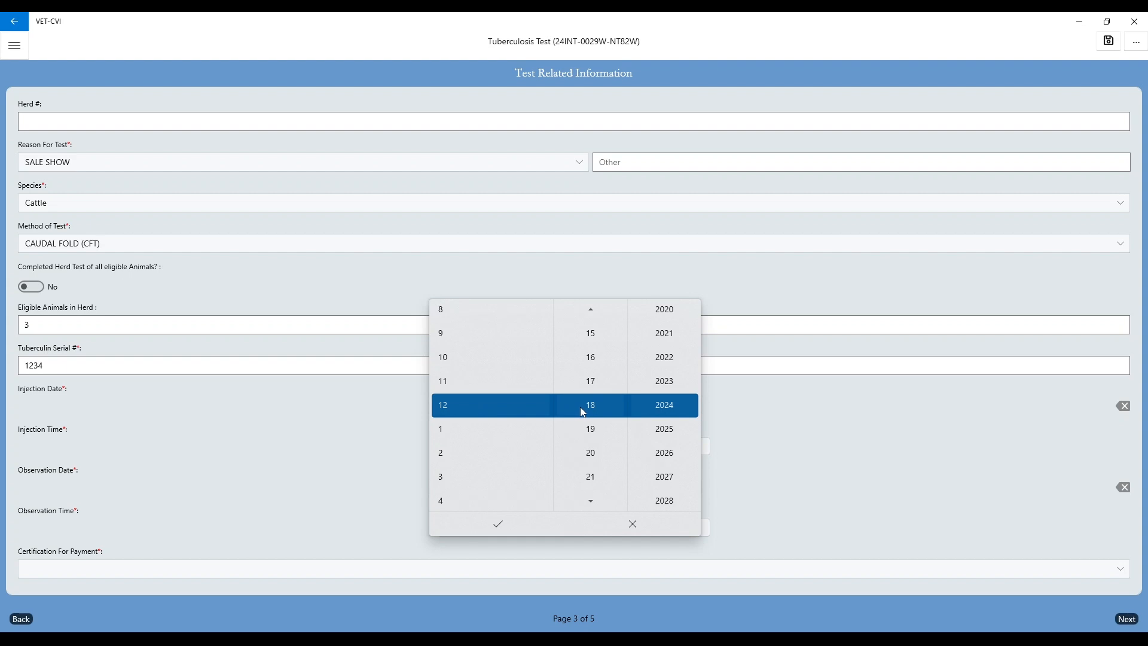
click(592, 342)
click(507, 523)
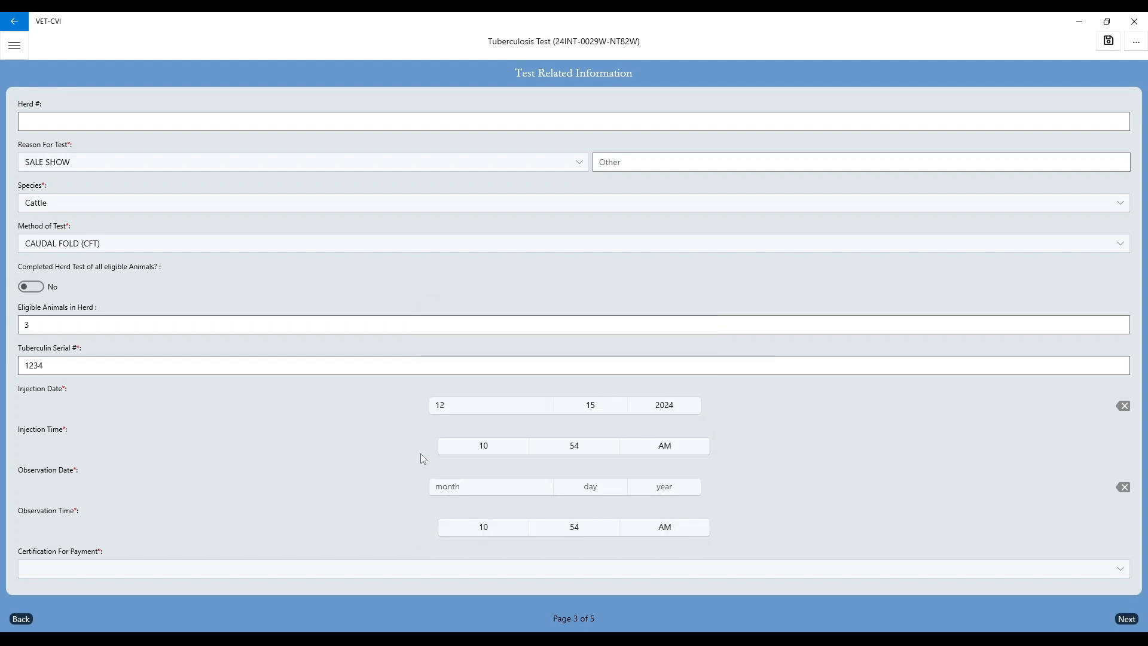
click(501, 448)
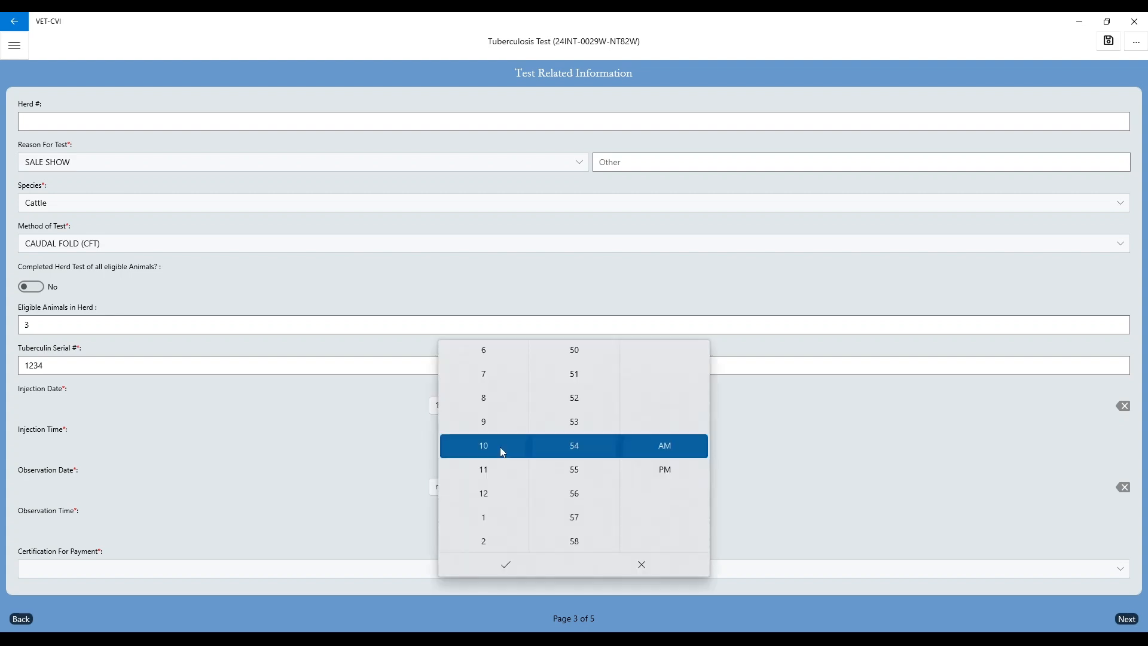
click(490, 495)
click(569, 495)
click(571, 500)
click(575, 501)
click(664, 470)
click(497, 571)
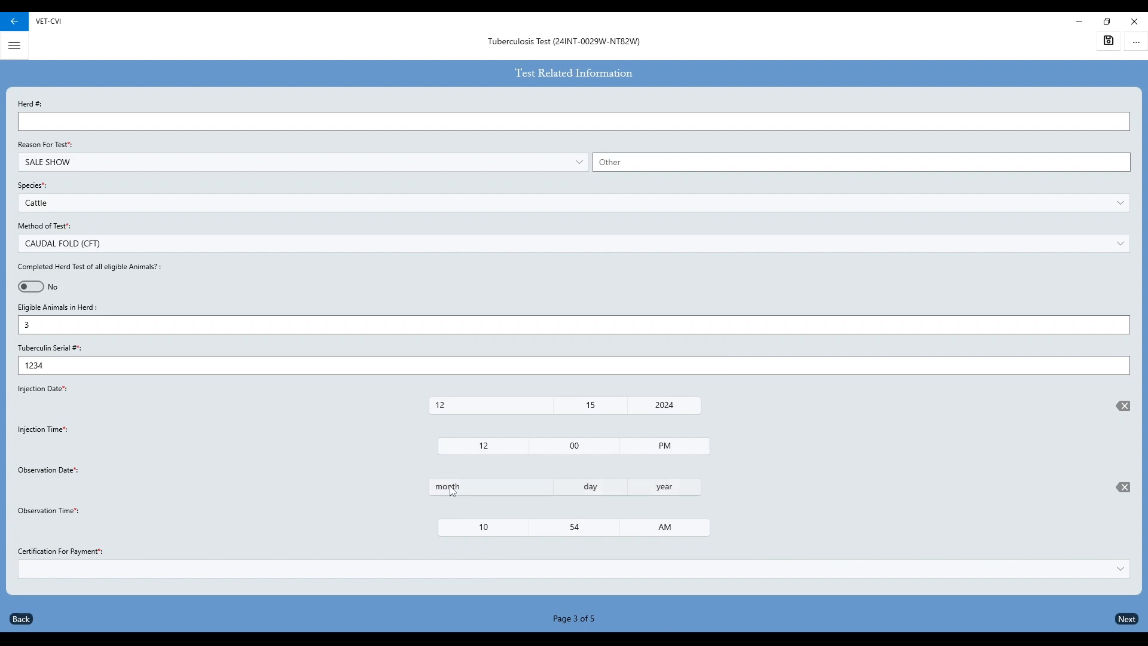
Step: Set the observation date to 12/18/2024 and the observation time to 12:00 PM
click(452, 488)
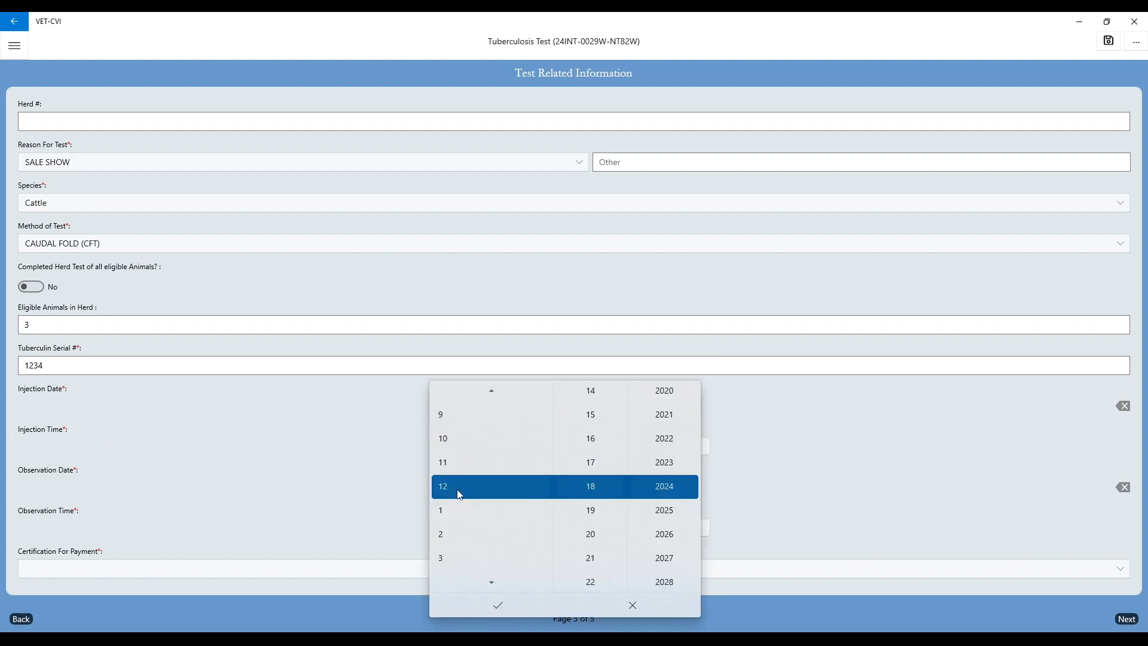
click(503, 605)
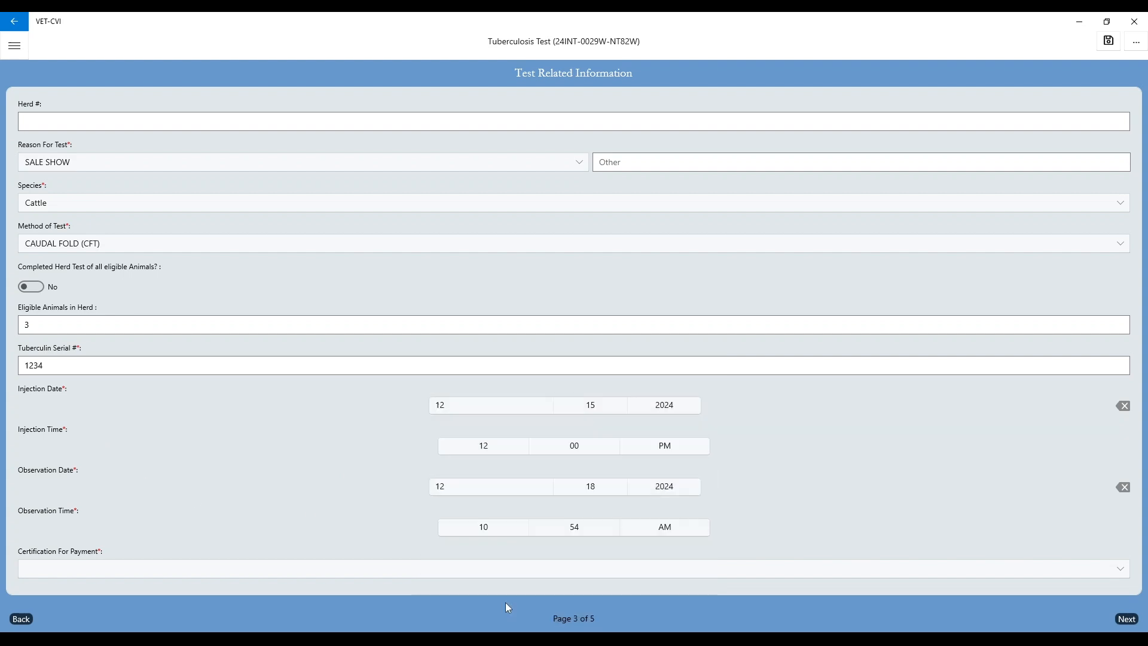
click(507, 536)
click(512, 339)
scroll(558, 372, down, 6)
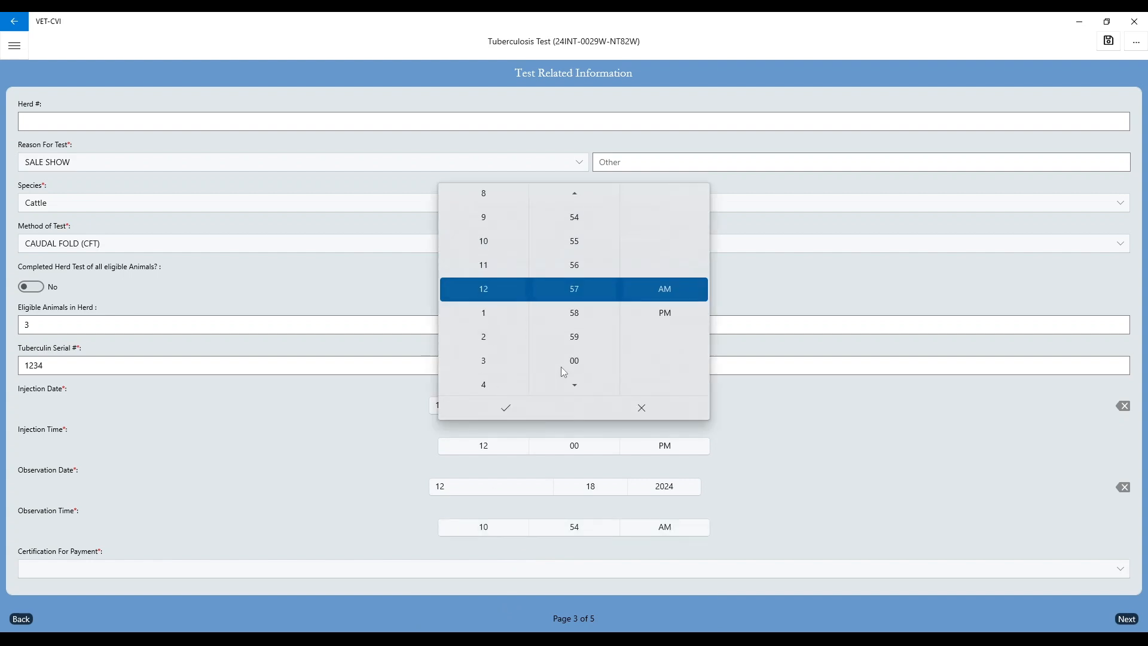
click(665, 314)
click(513, 406)
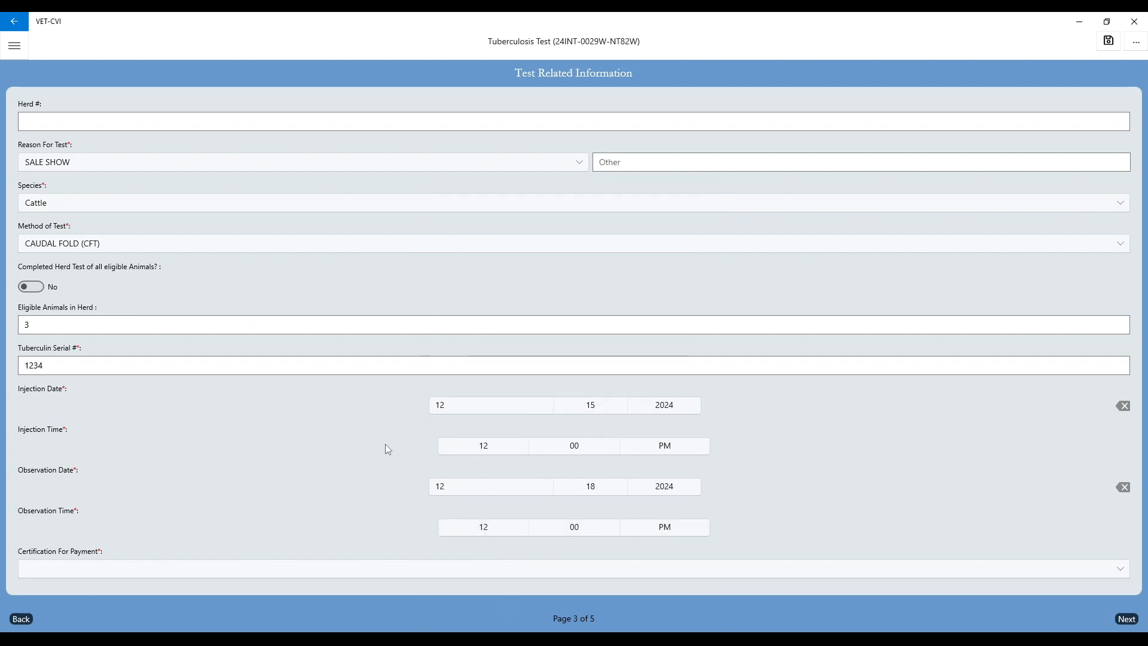
Step: Set the certification for payment to OWNER EXPENSE and continue to the Animals page
click(50, 570)
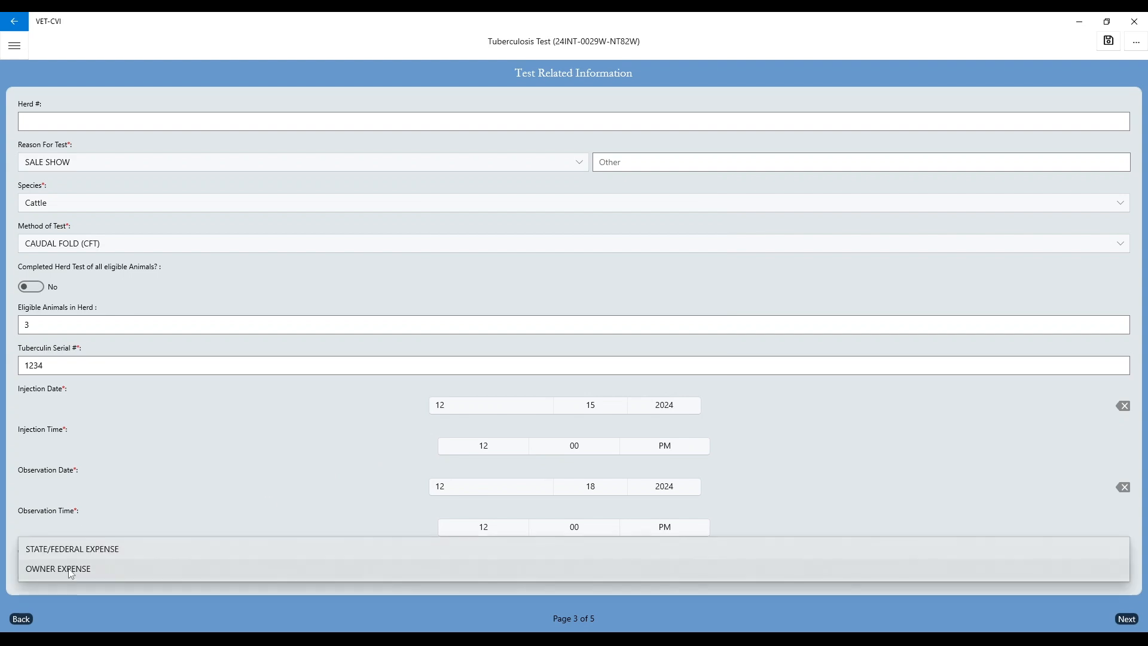
click(37, 573)
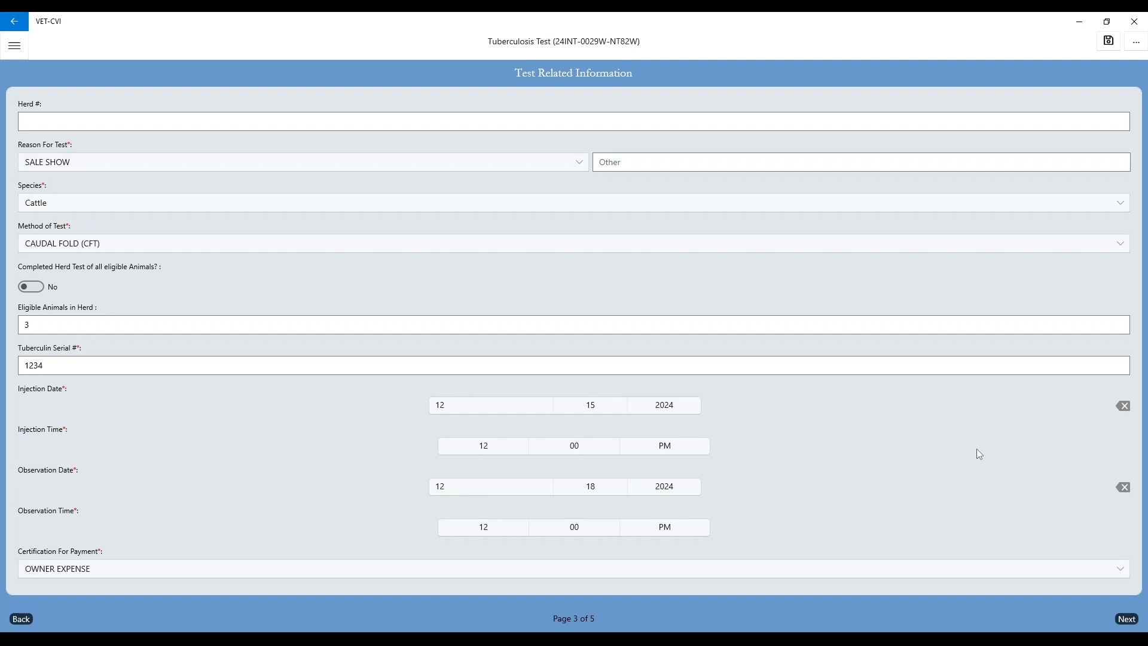
click(1132, 623)
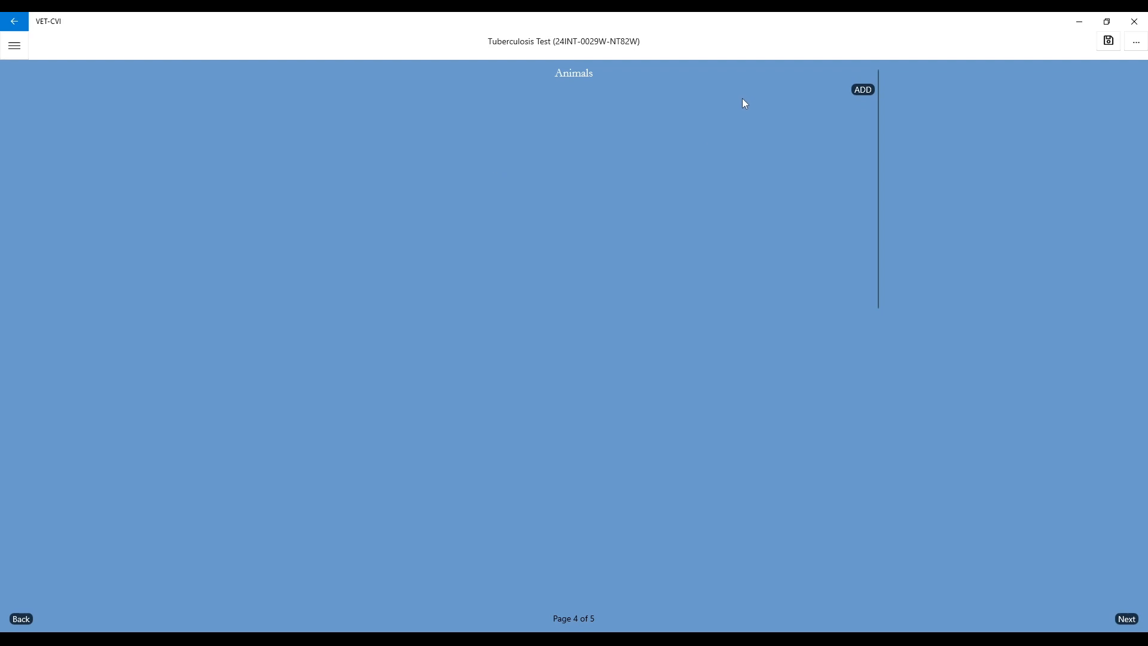
Step: Add a Single animal entry with breed Angus and sex Female
click(861, 91)
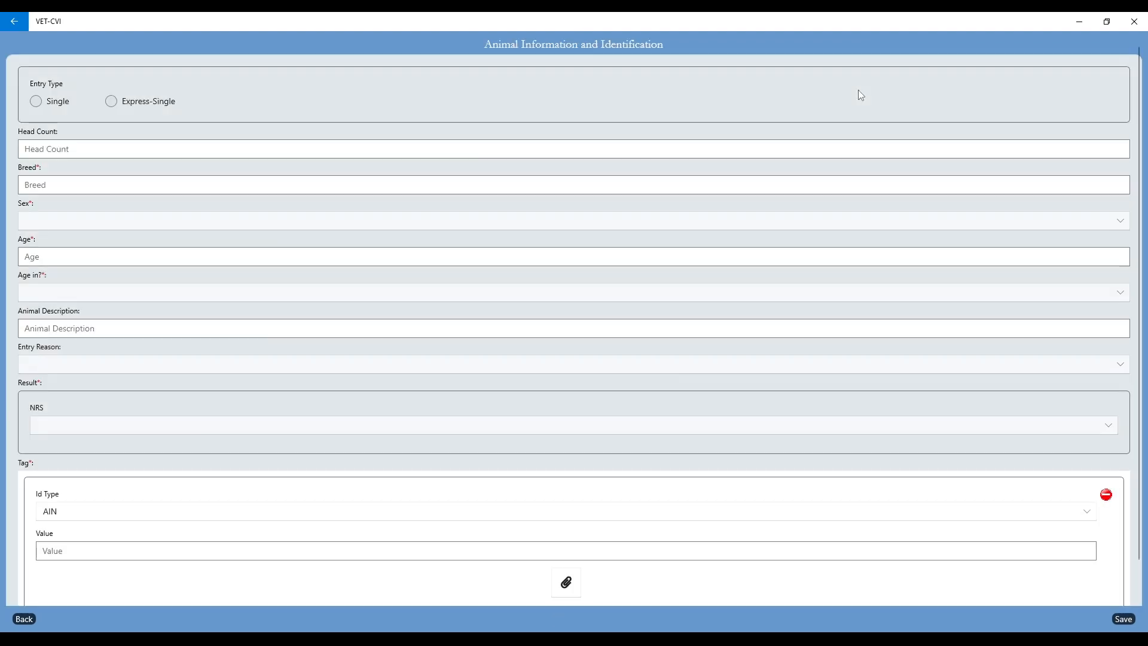
click(35, 101)
click(43, 182)
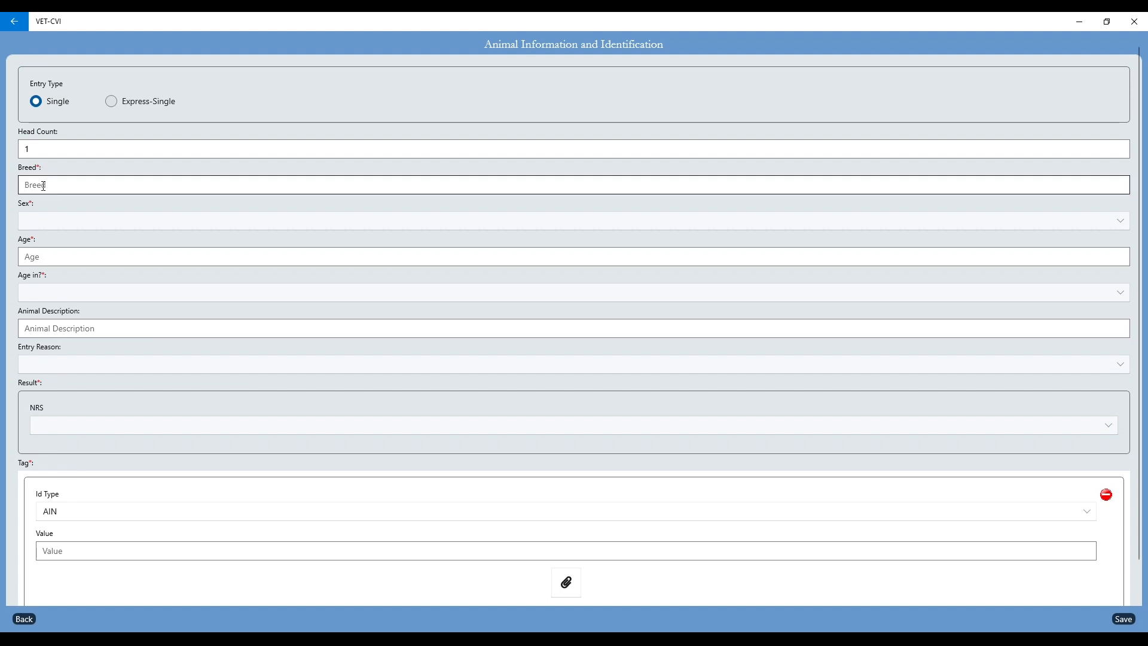
text(Angus)
key(Tab)
text(Female)
Step: Set the animal's age to 2 Years and its description to Black
click(84, 256)
text(2)
click(44, 297)
click(42, 310)
click(74, 329)
text(Black)
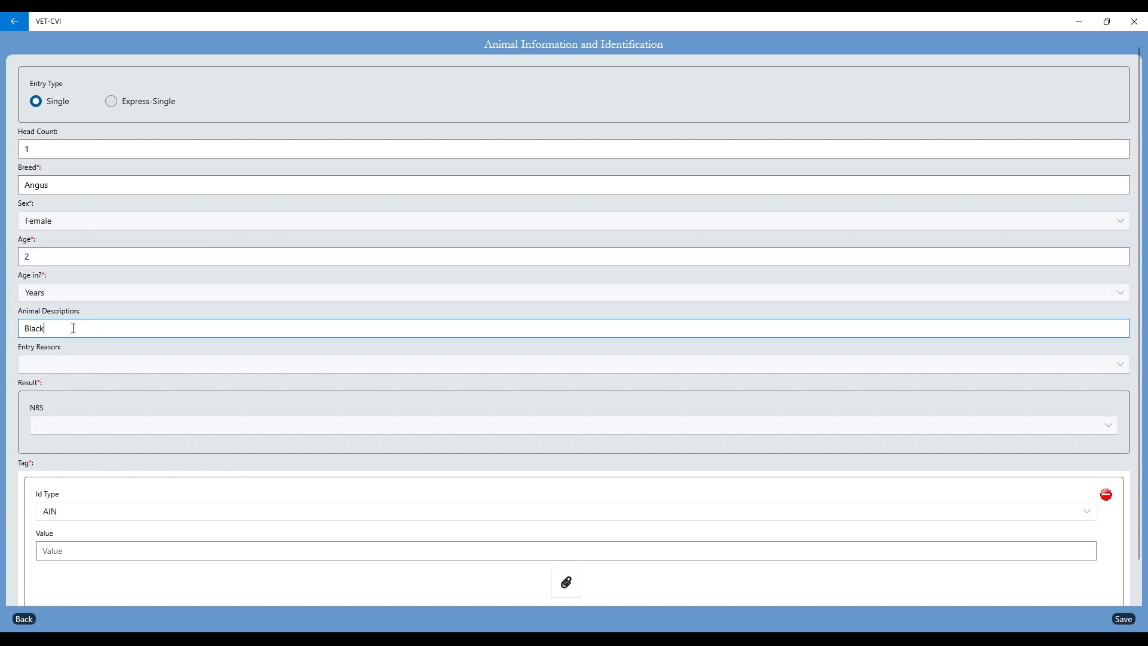
Step: Set the entry reason to Purchased Addition and the NRS result to Negative for the Angus female
click(78, 366)
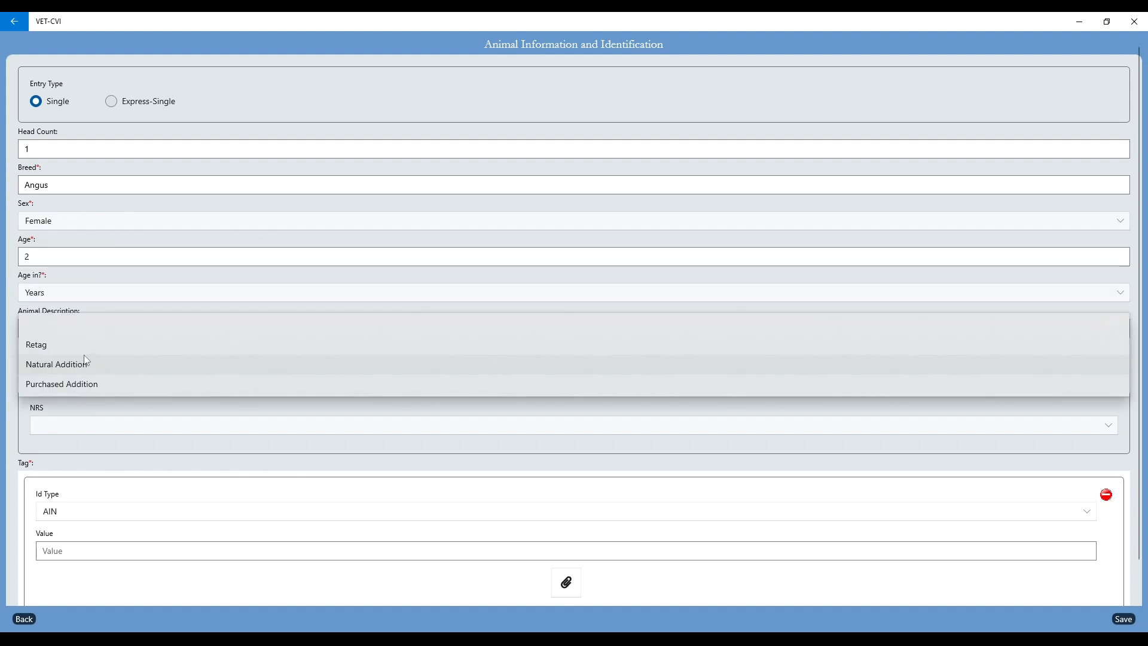
click(84, 385)
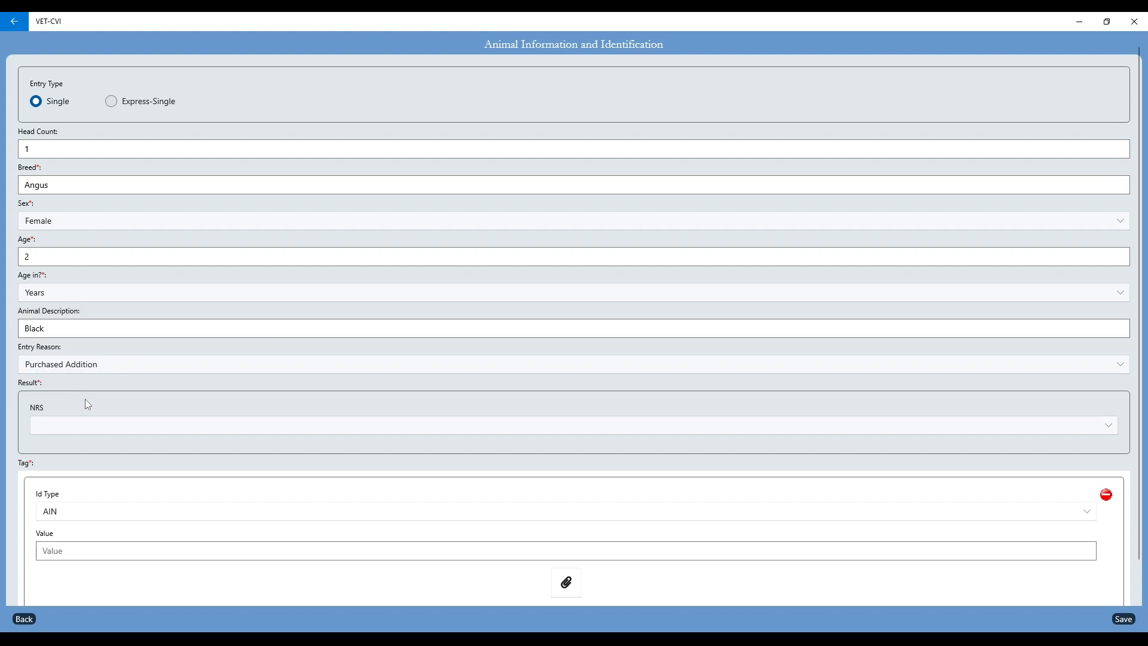
scroll(85, 399, down, 1)
click(78, 382)
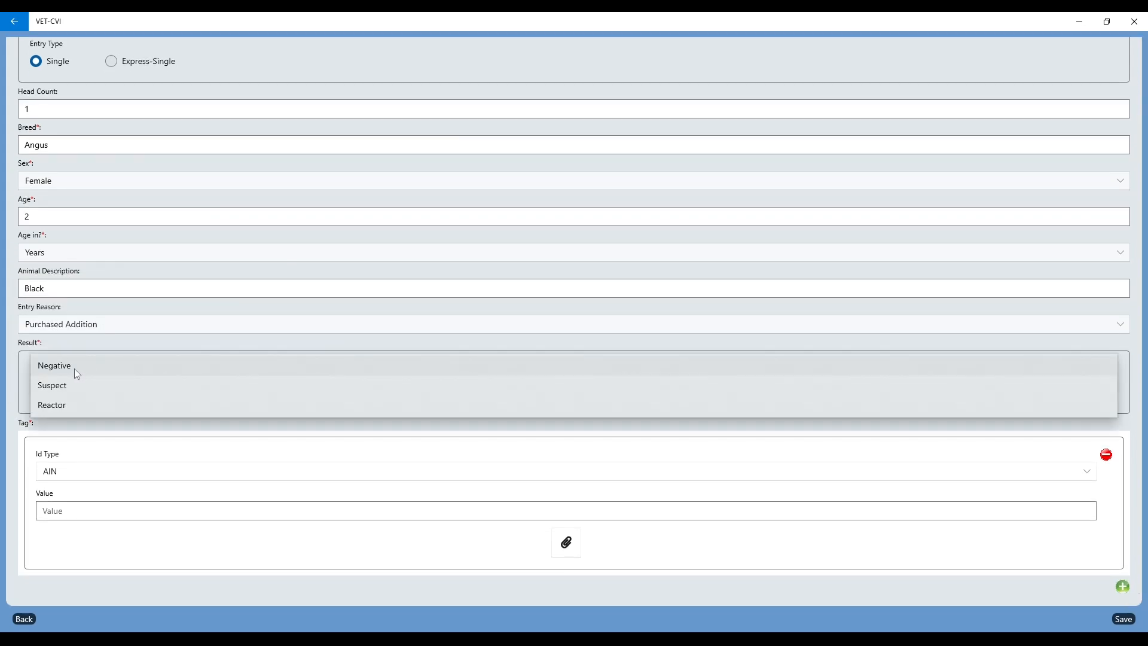
click(74, 369)
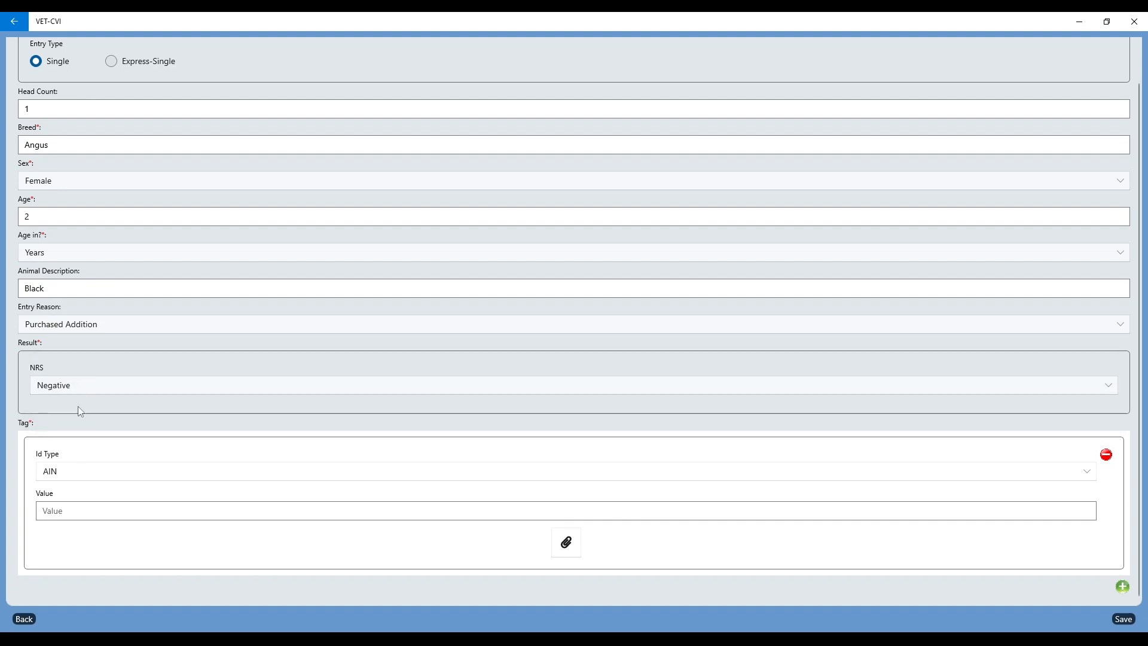
click(85, 389)
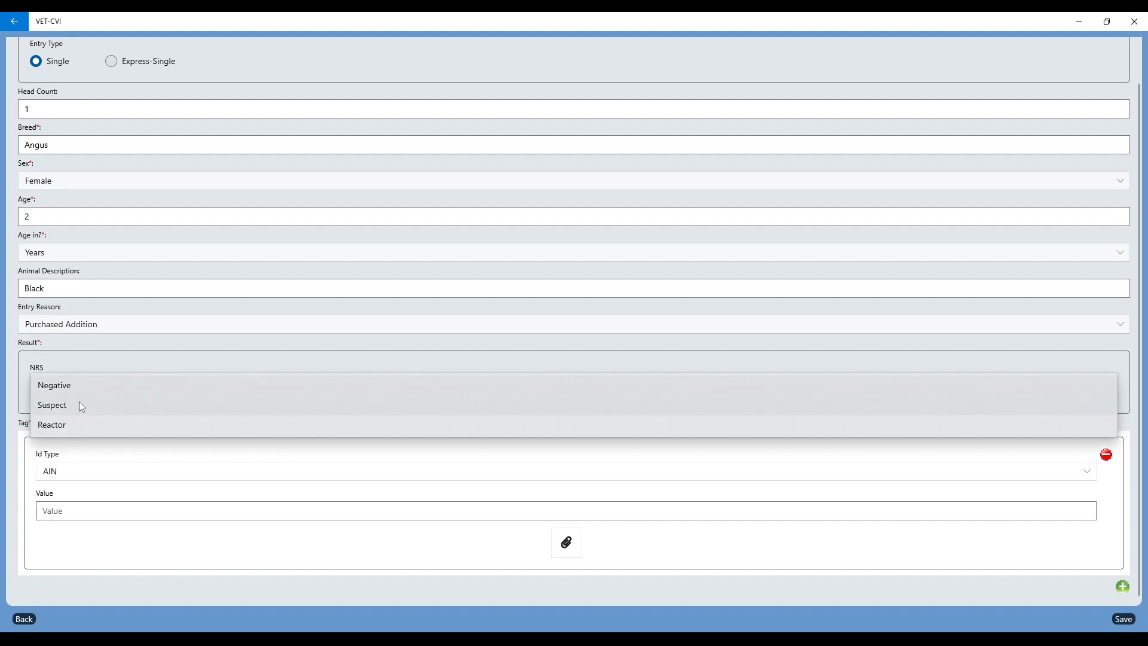
click(81, 390)
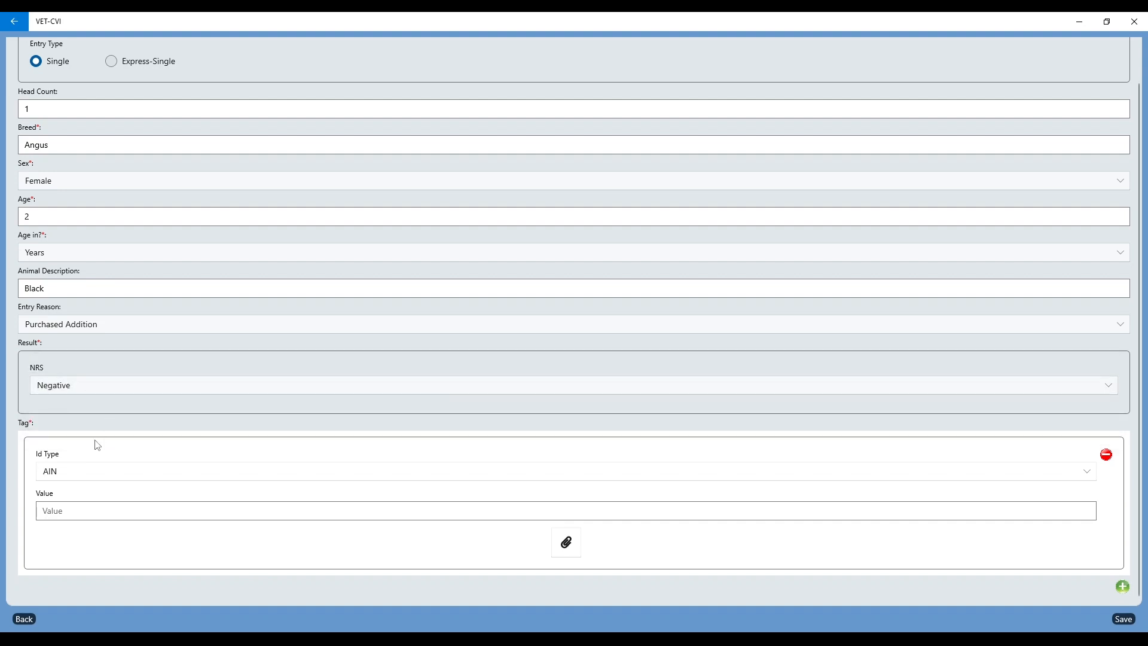
click(65, 510)
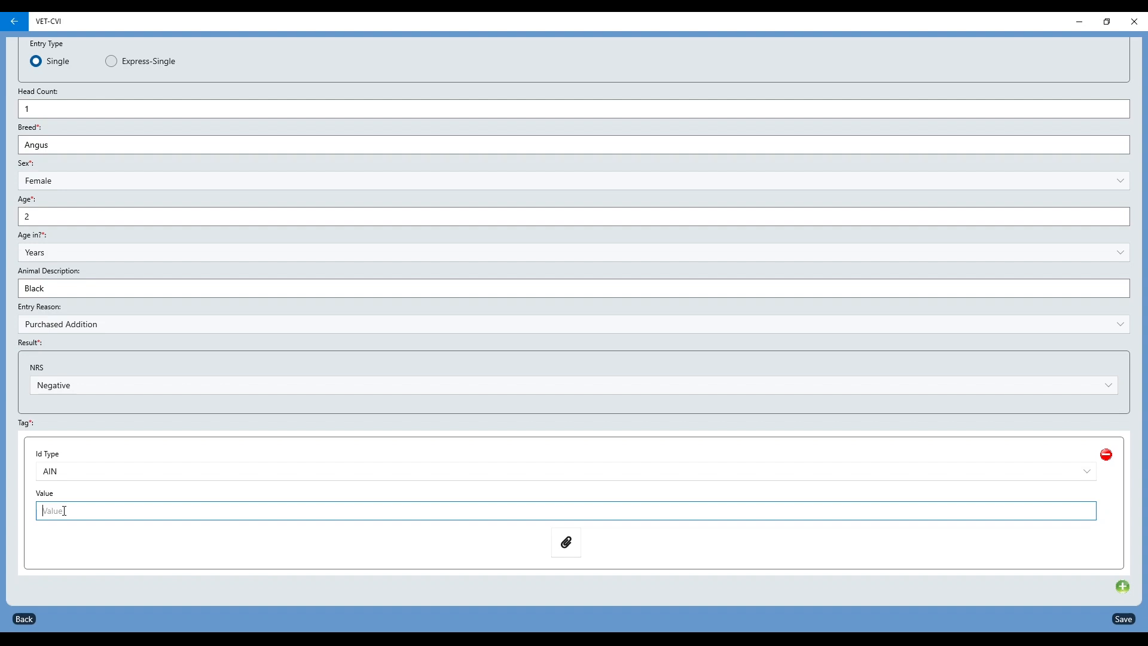
text(8400)
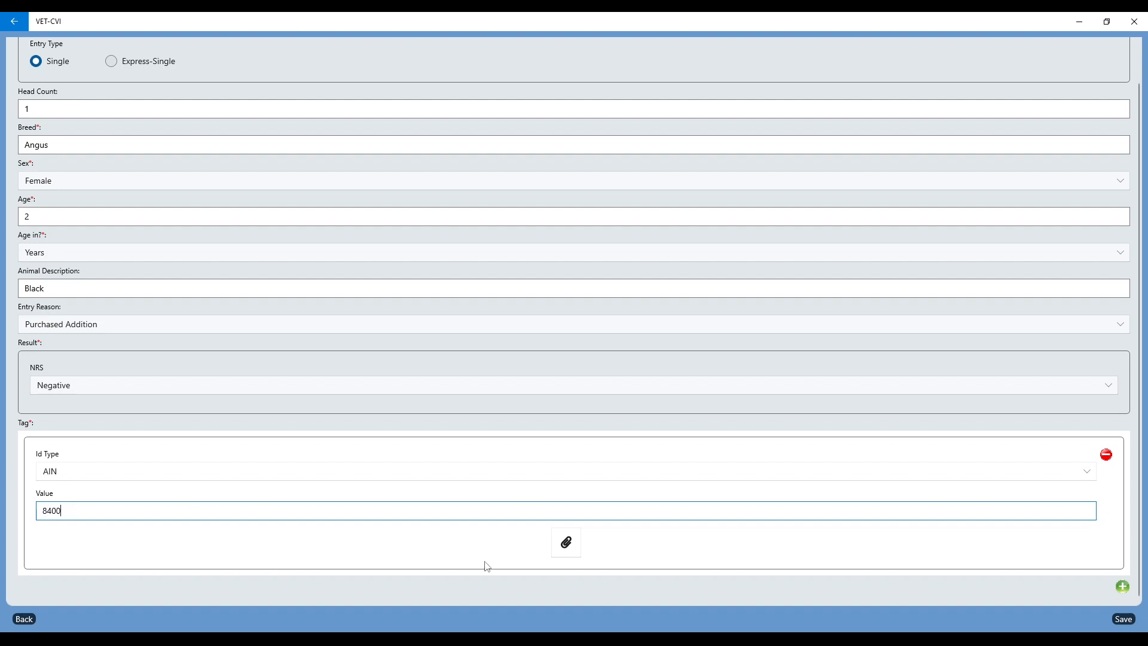
text(03123456789)
click(1124, 619)
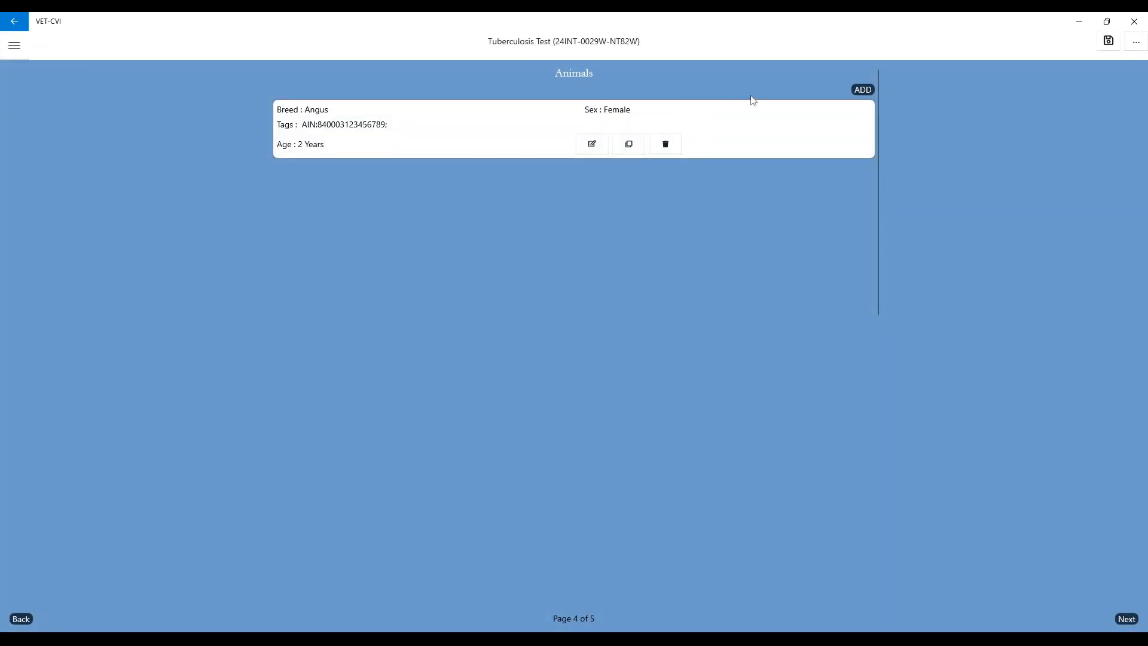
Step: Add an Express-Single animal entry with a head count of 2 and breed Angus
click(863, 90)
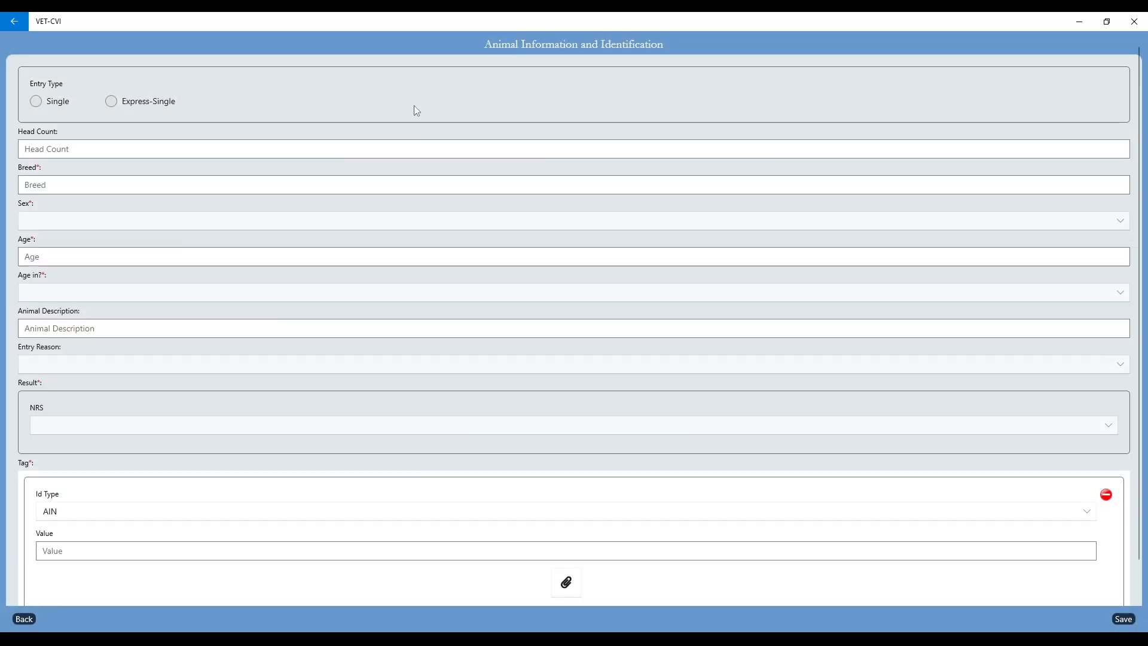
click(111, 102)
click(42, 187)
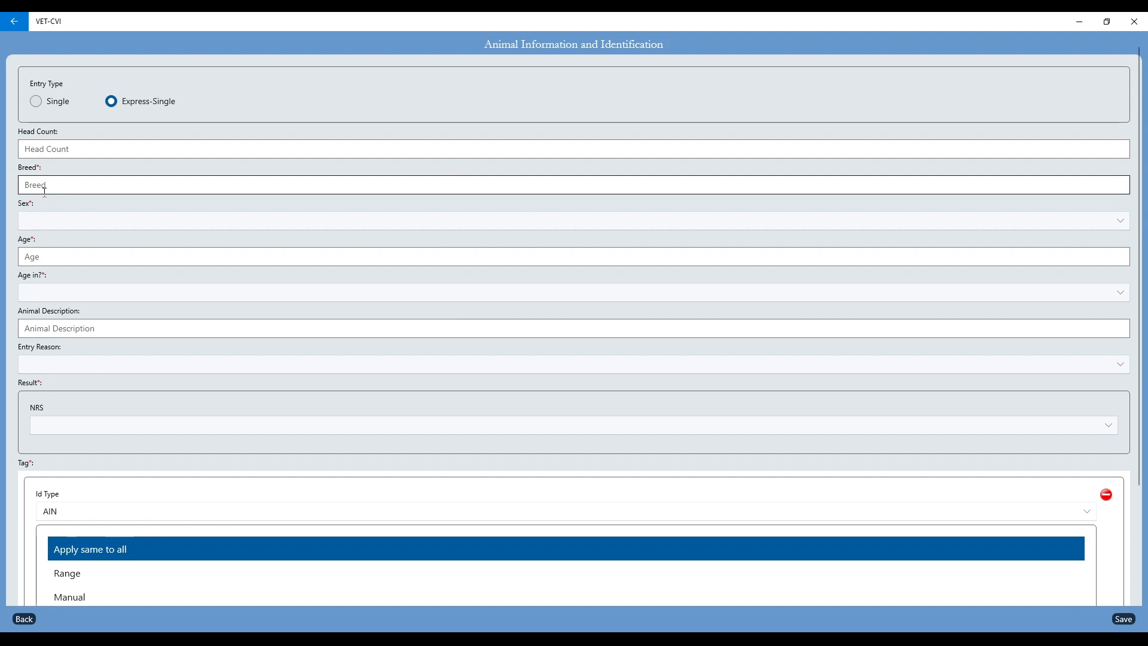
click(68, 153)
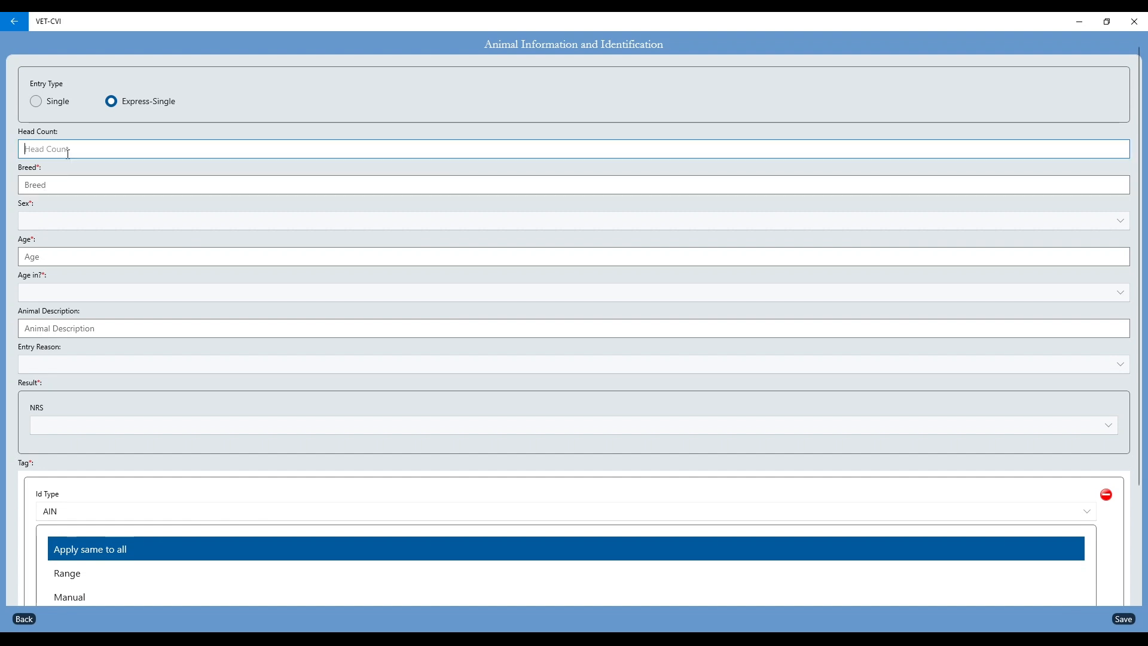
text(2)
click(61, 184)
text(Angus)
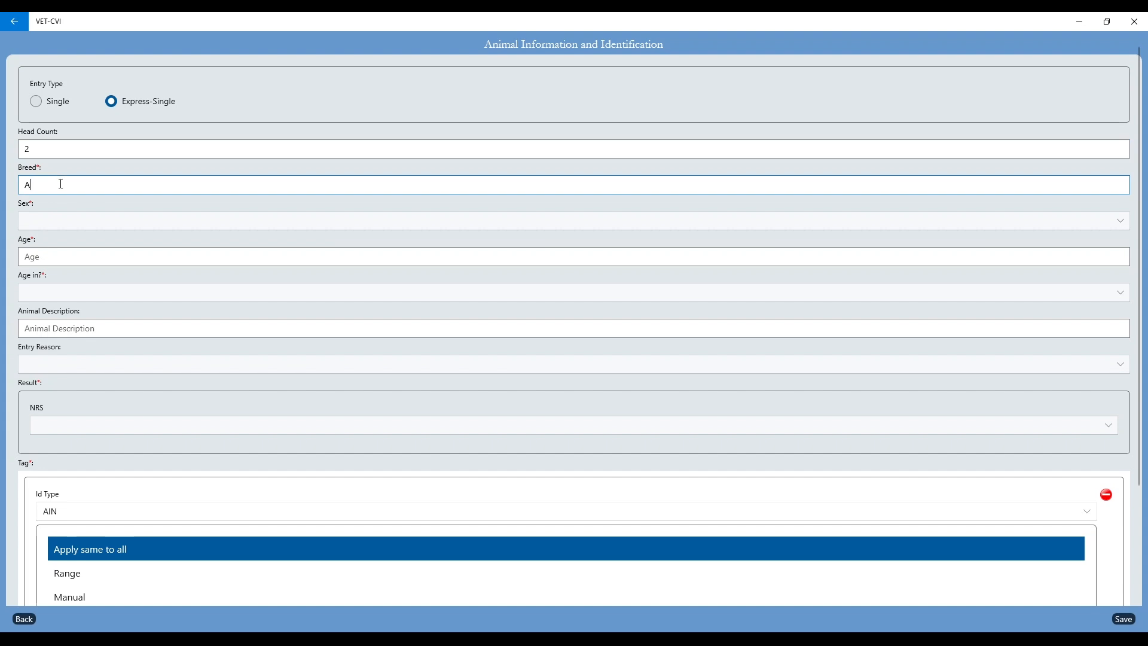
Step: Set the two animals' sex to Neutered Male, age to 18 Months and description to Black
click(65, 222)
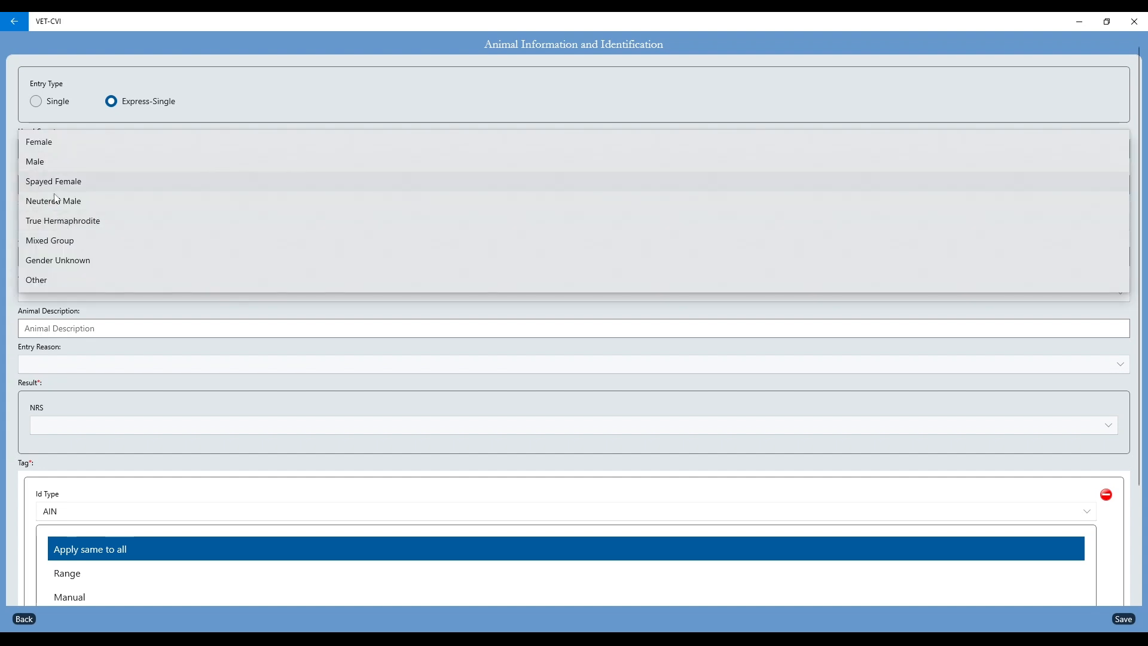
click(59, 201)
click(52, 258)
text(18)
click(47, 291)
click(50, 296)
click(52, 328)
text(Black)
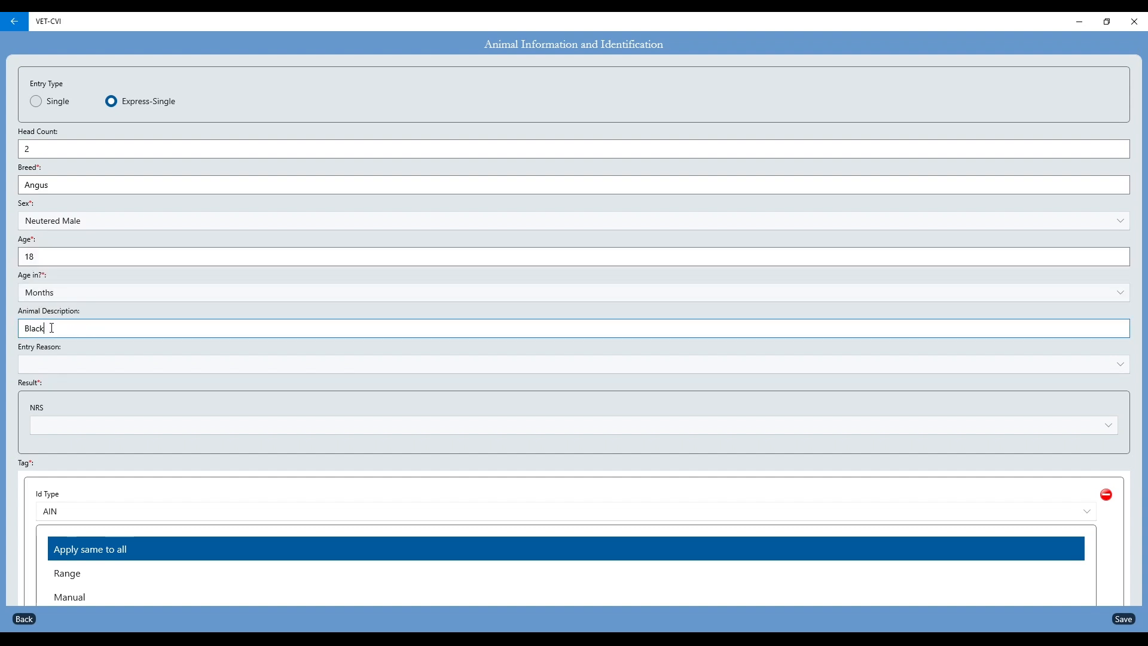
Step: Set the entry reason to Purchased Addition and the NRS result to Negative for the neutered males
click(47, 365)
click(53, 381)
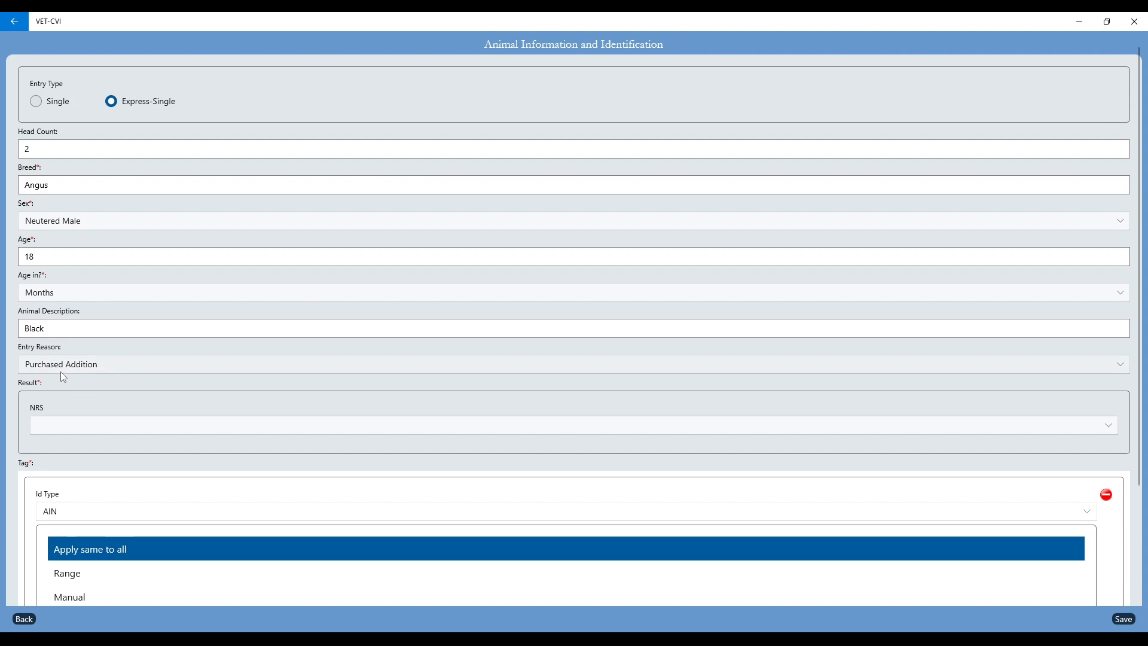
scroll(62, 383, down, 3)
click(64, 291)
click(59, 264)
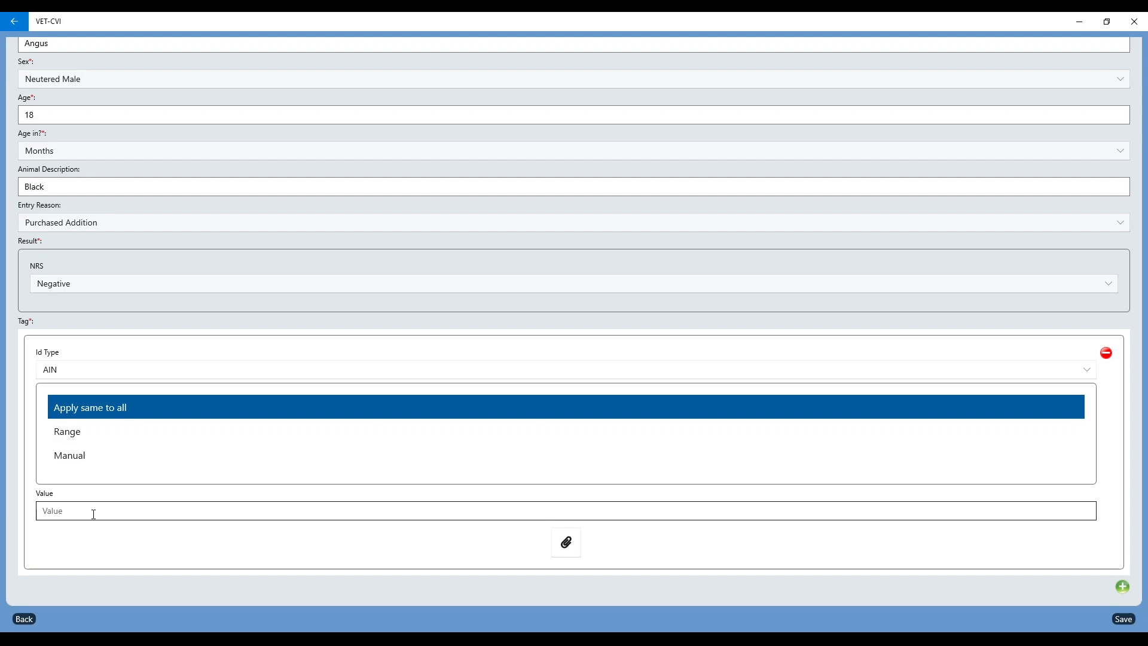
click(83, 442)
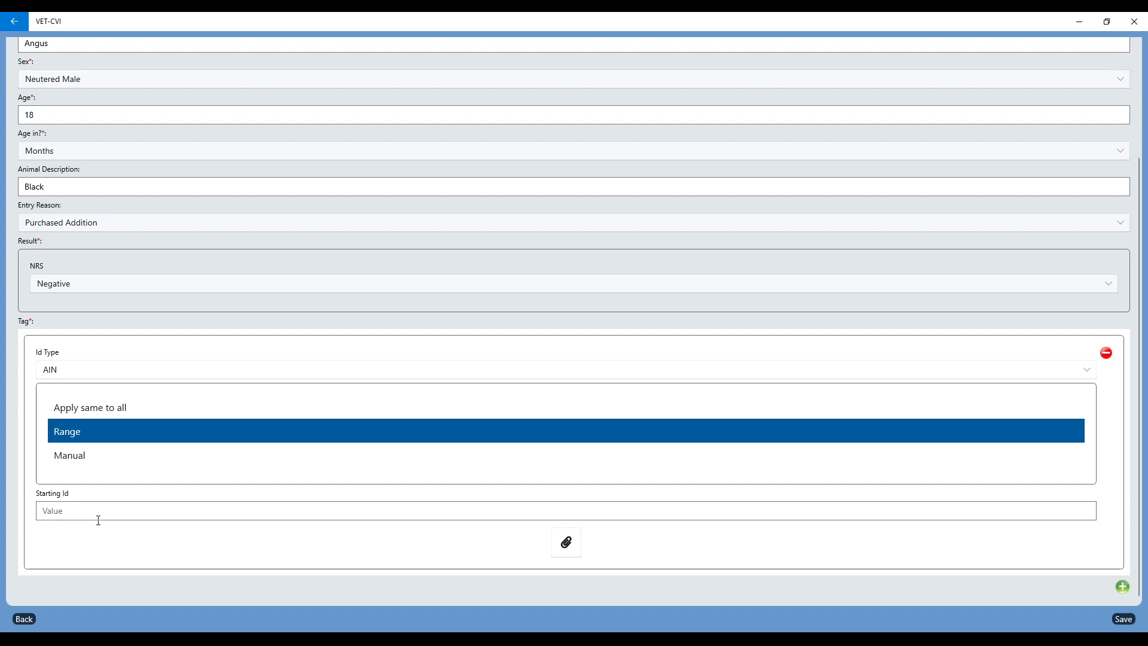
click(61, 464)
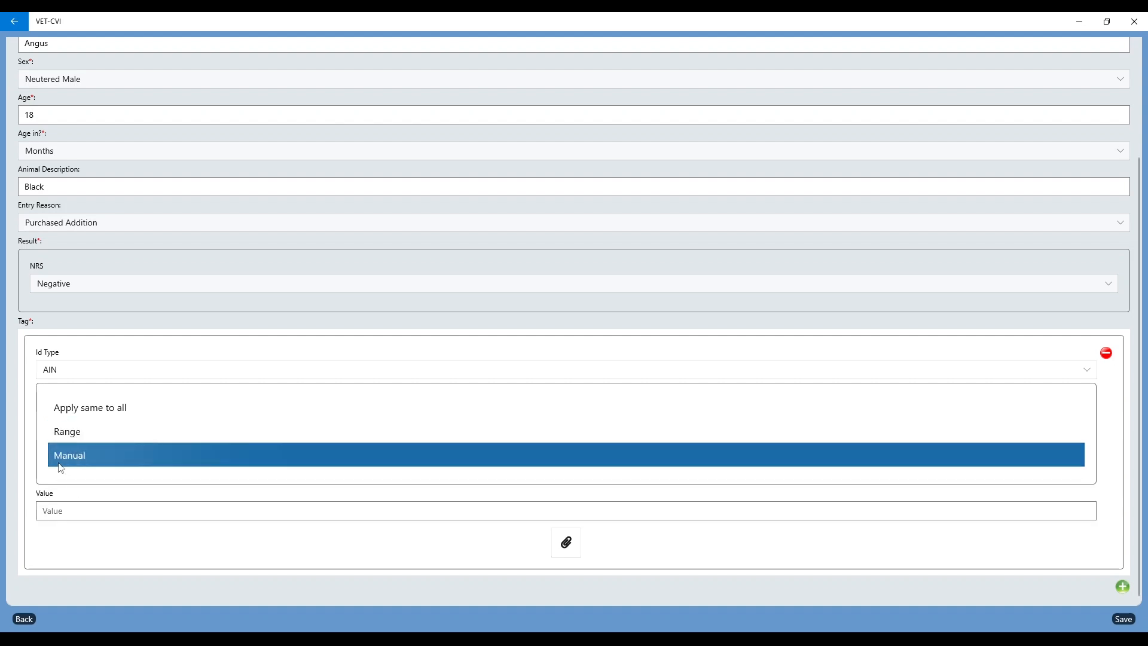
click(65, 512)
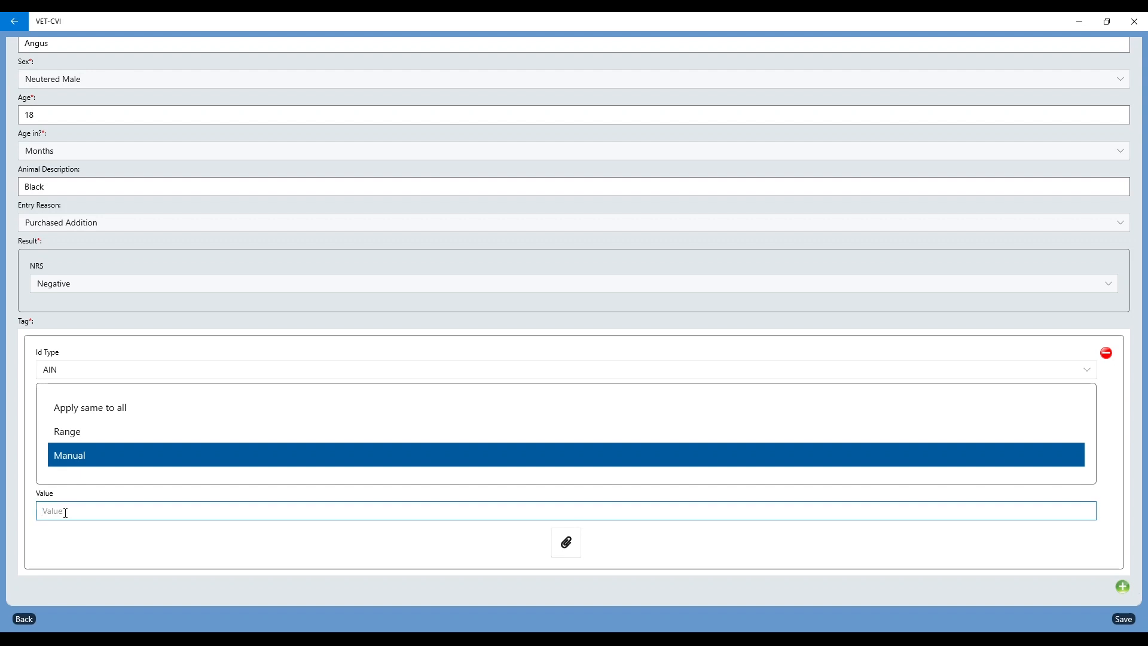
text(840003654987235)
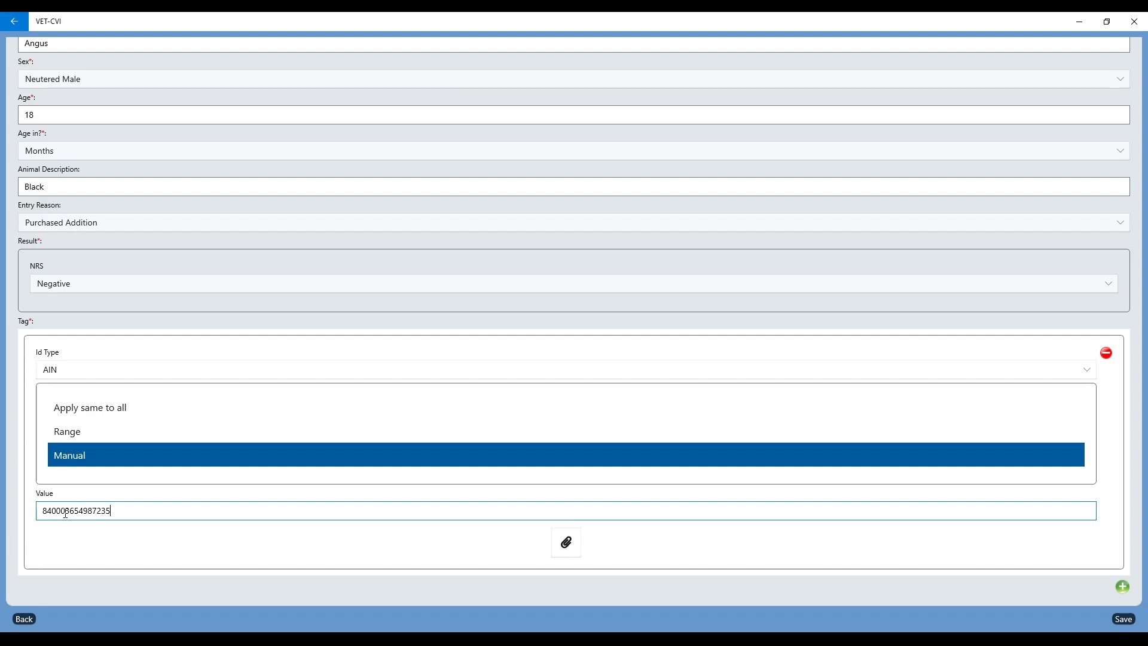
key(Return)
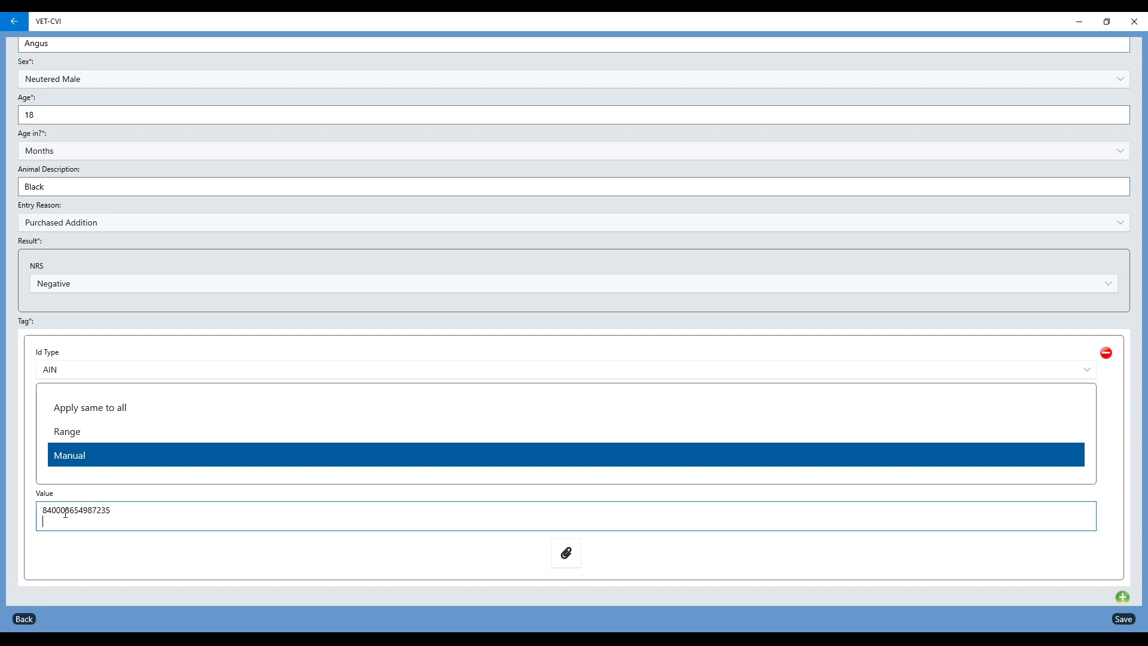
text(8401)
text(0003569475123)
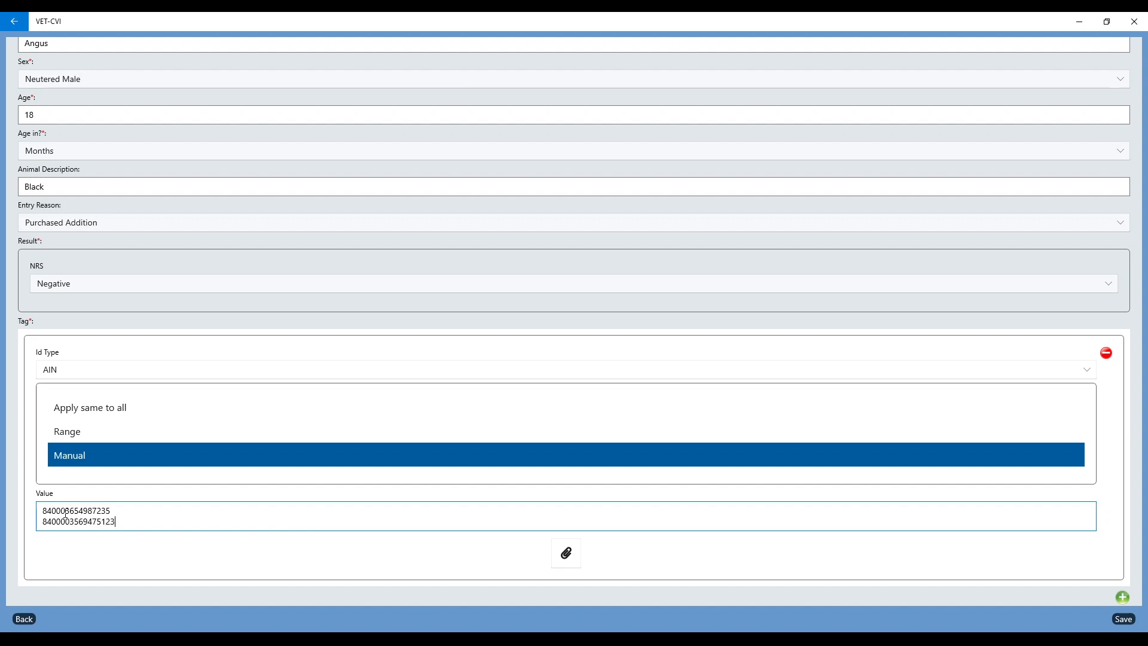
key(BackSpace)
scroll(116, 524, down, 1)
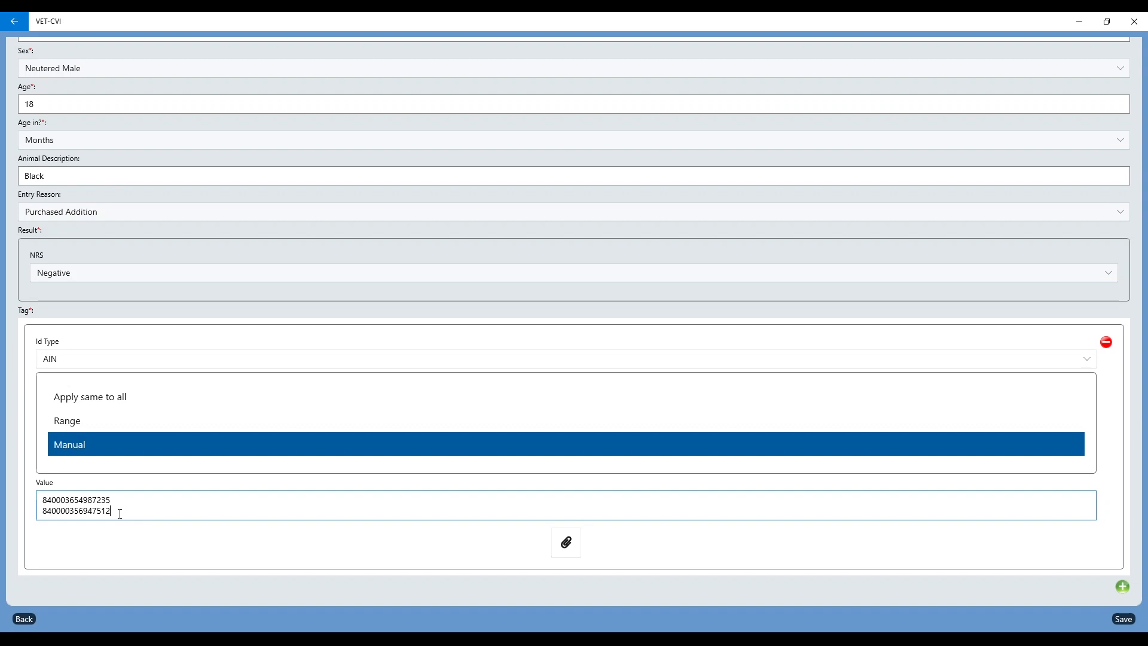
key(Return)
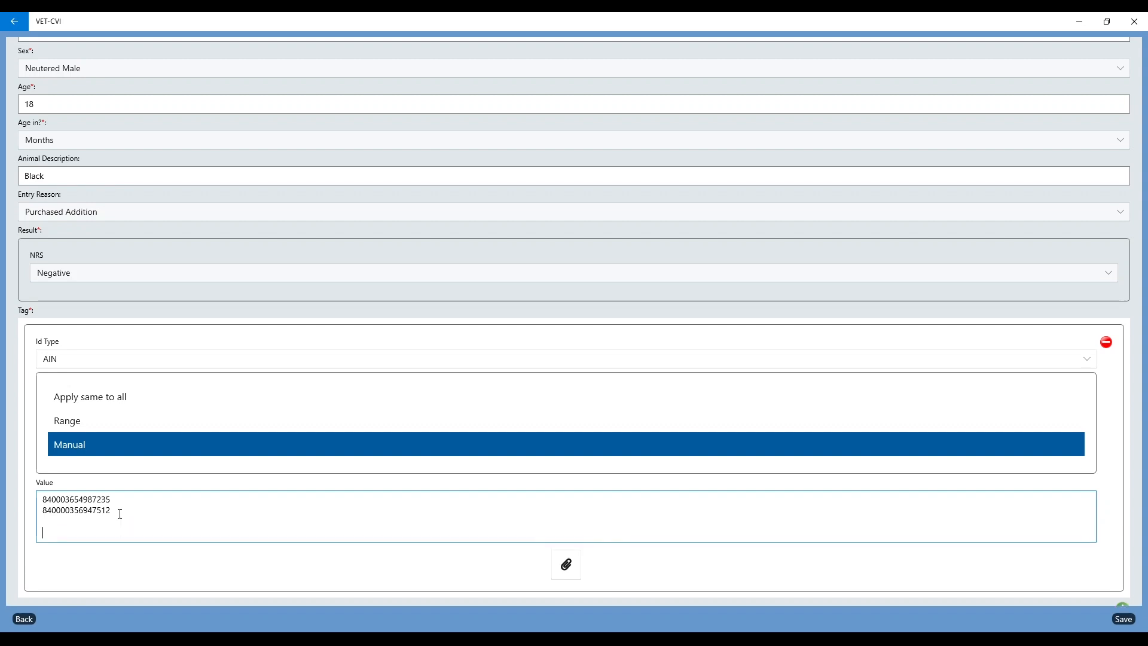
key(BackSpace)
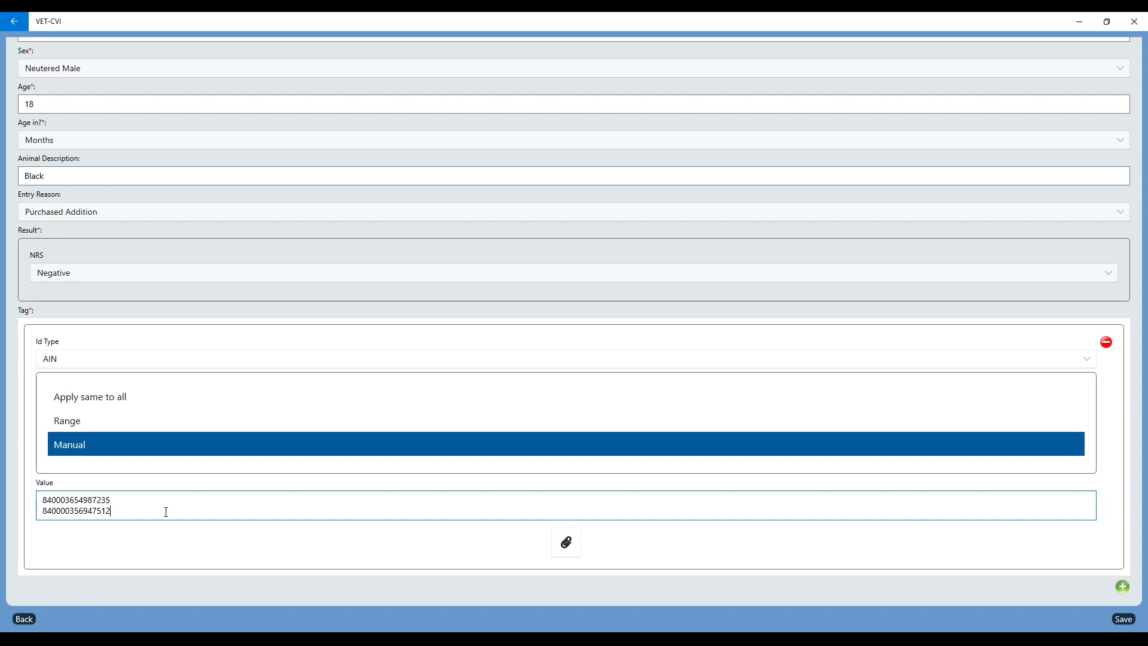
click(1124, 619)
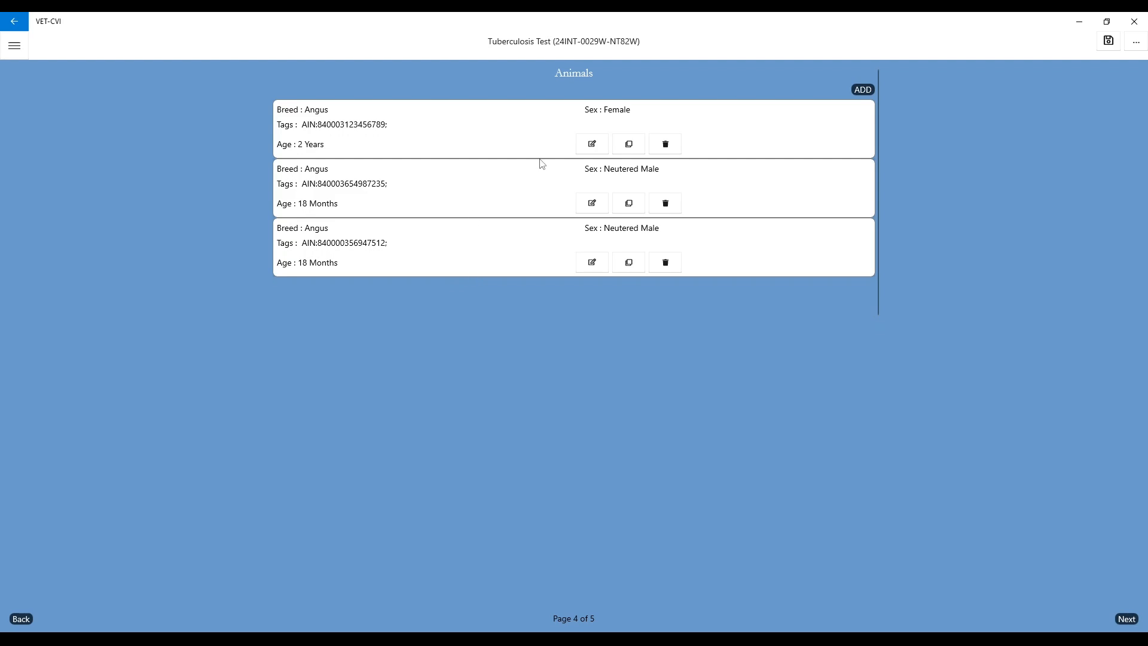
Step: Open the Angus female's record for editing, save it and continue to the TB test review page
click(594, 145)
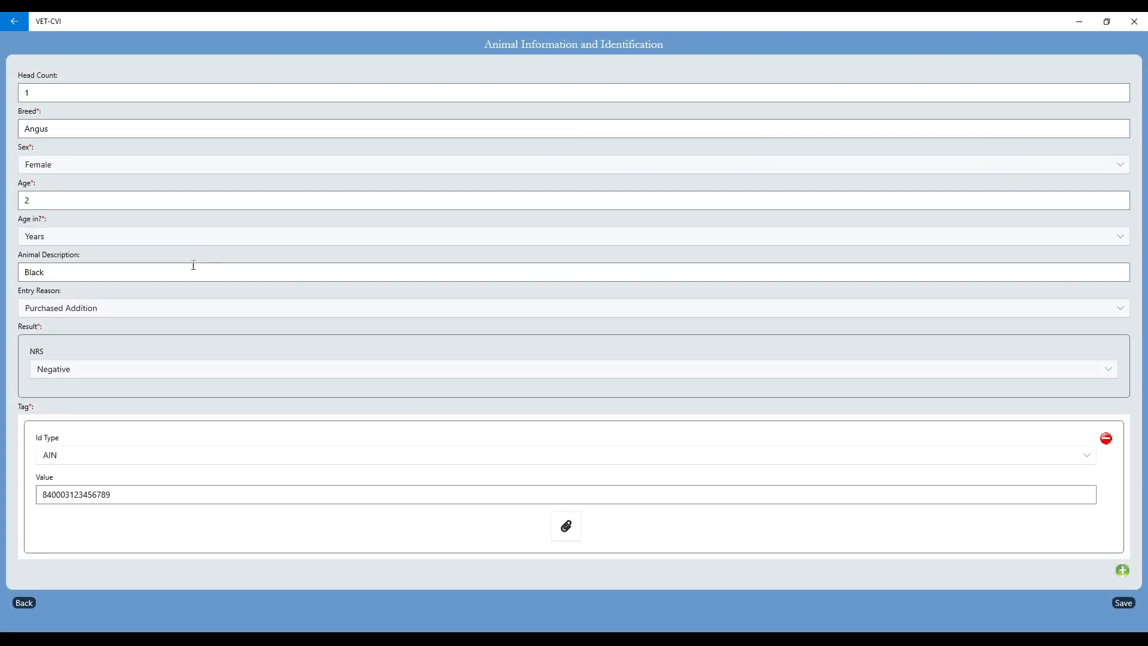
click(1126, 606)
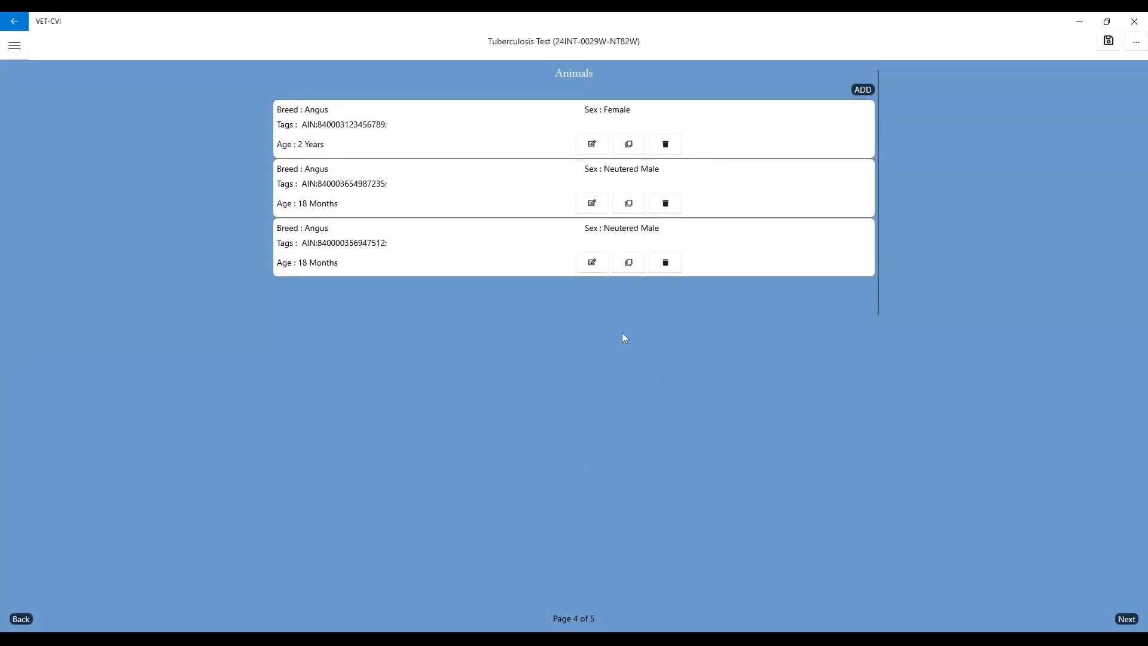
click(1131, 623)
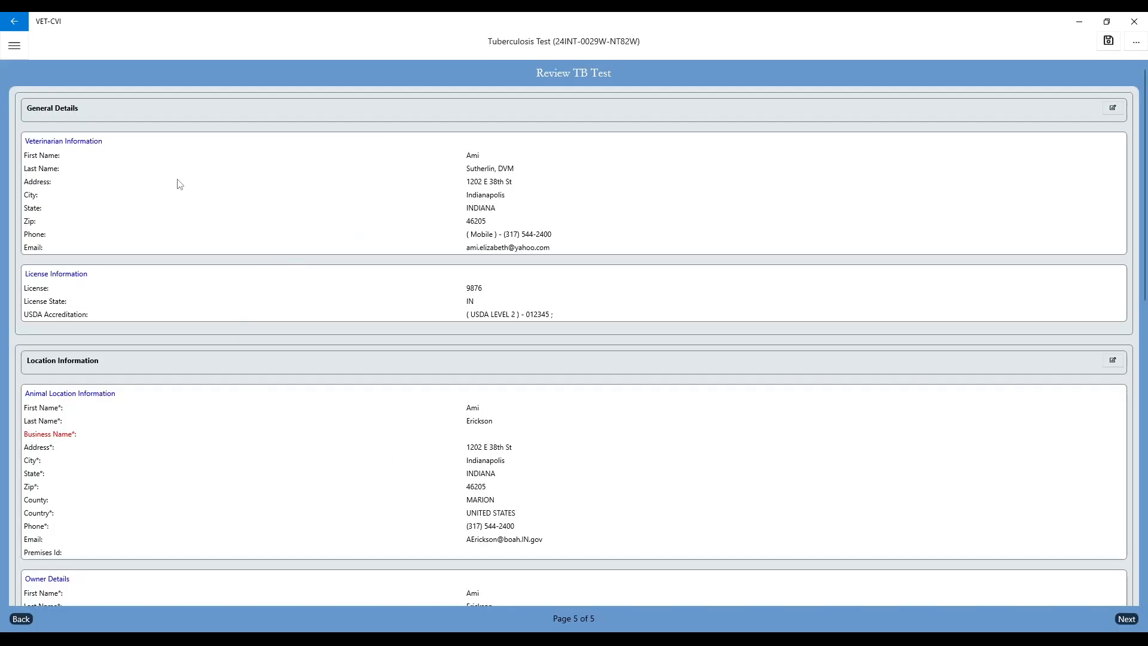
Step: Check the veterinarian, location, owner, test details and animal sections on the TB test review page
scroll(376, 207, down, 3)
scroll(378, 210, down, 1)
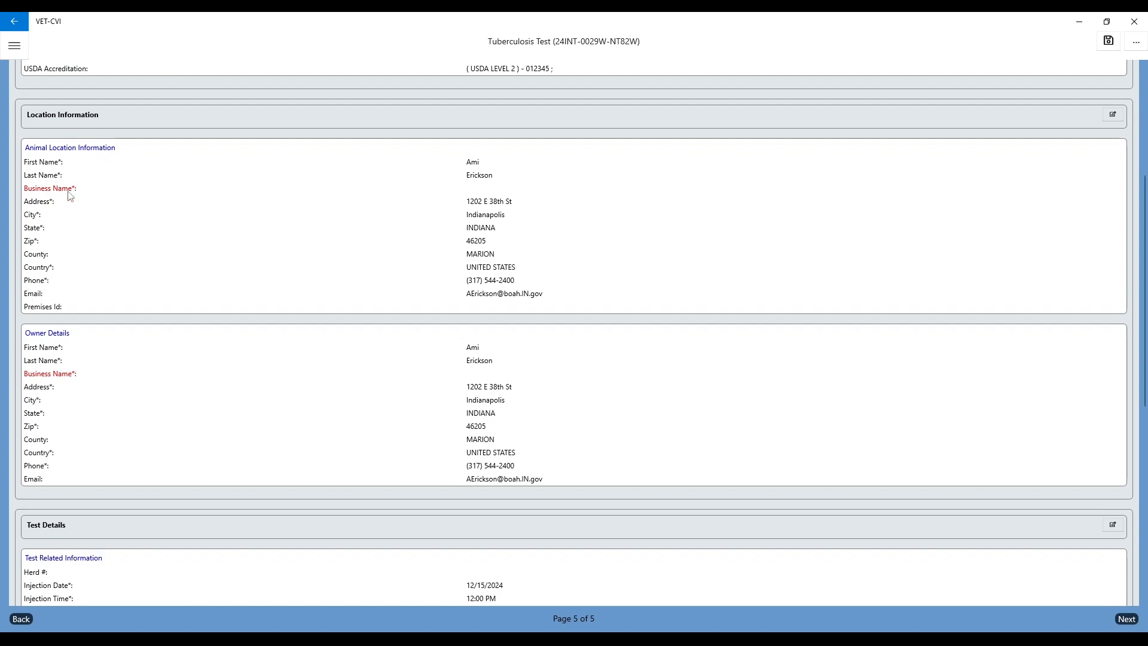
scroll(110, 231, down, 6)
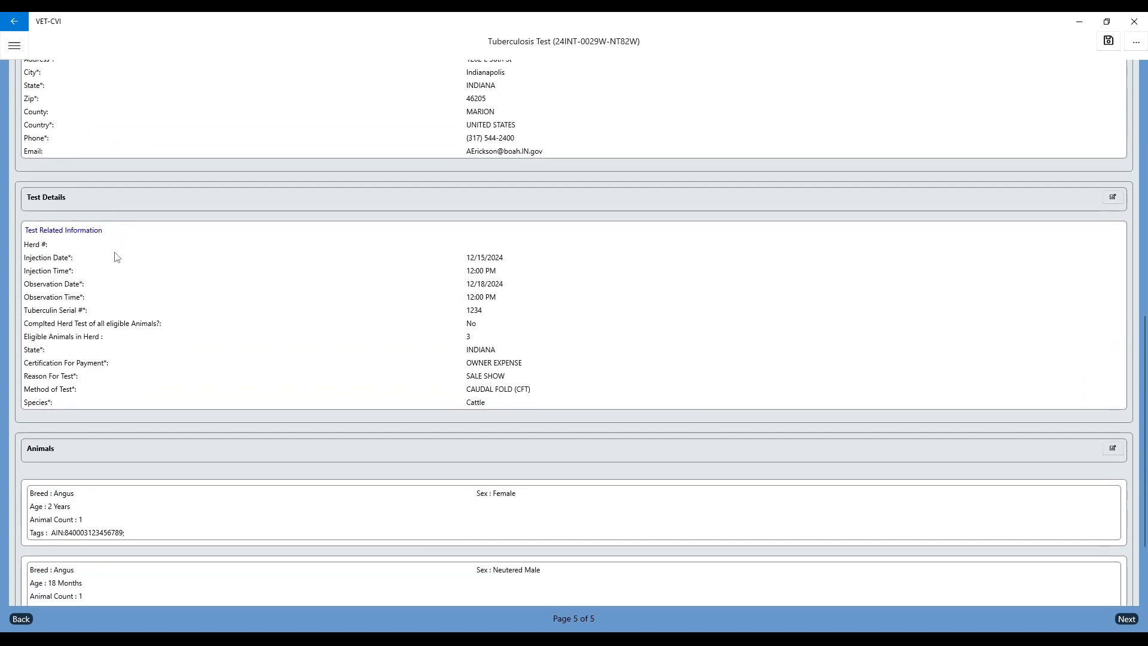
scroll(396, 346, down, 2)
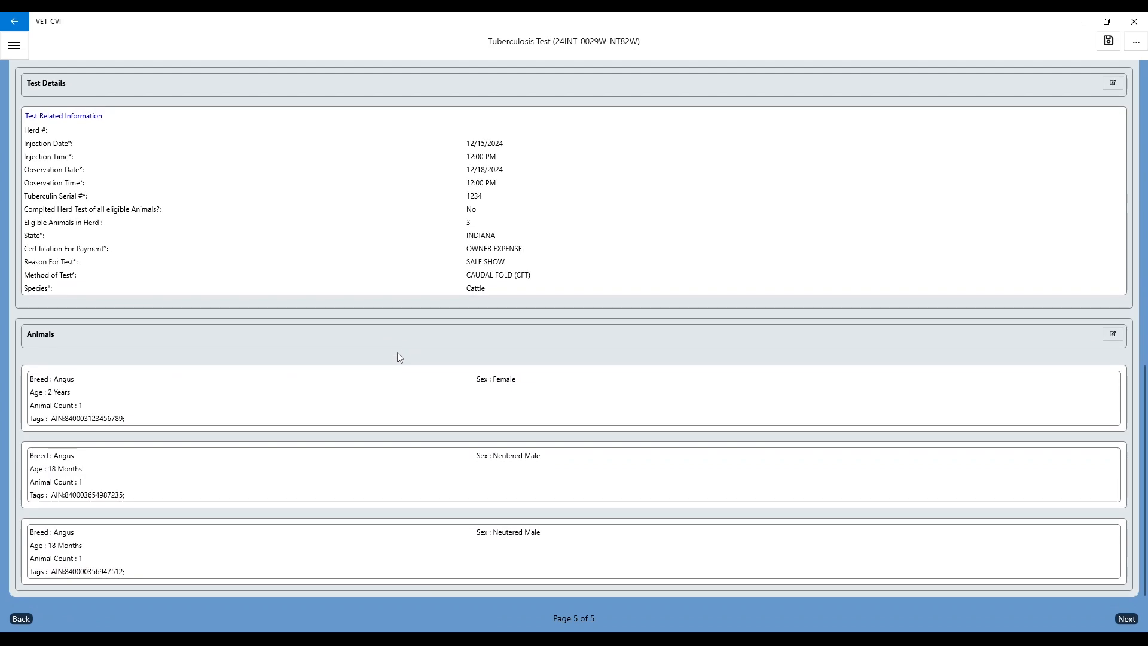
scroll(580, 443, up, 5)
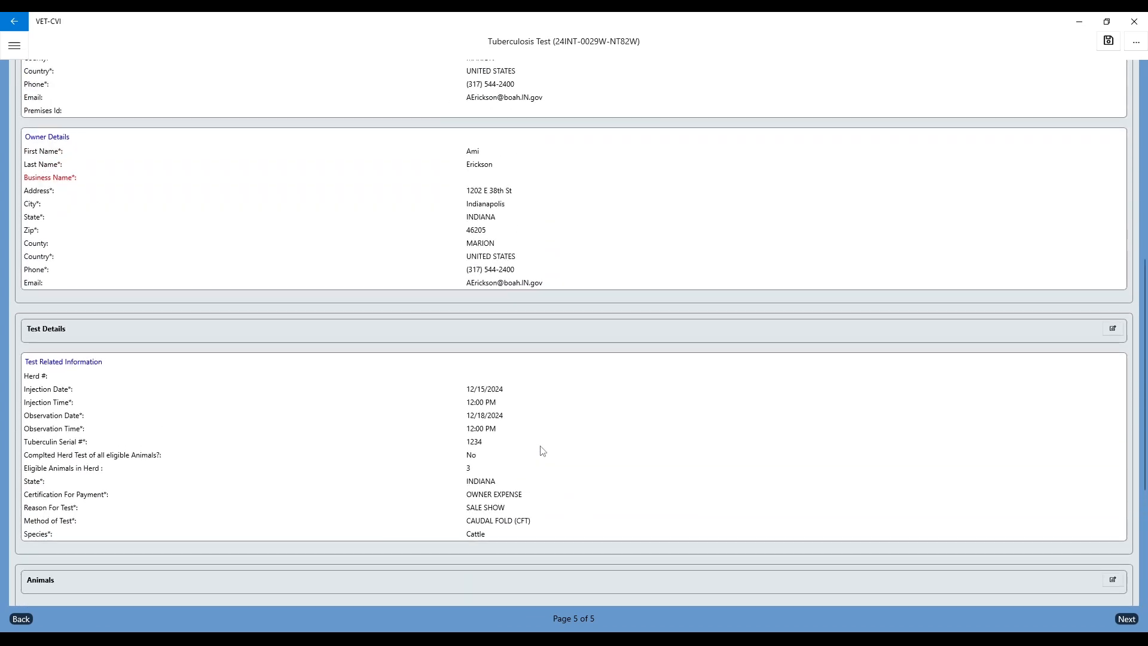
Step: Open the Test Details section for editing from the review and return to the Review TB Test page
click(1115, 328)
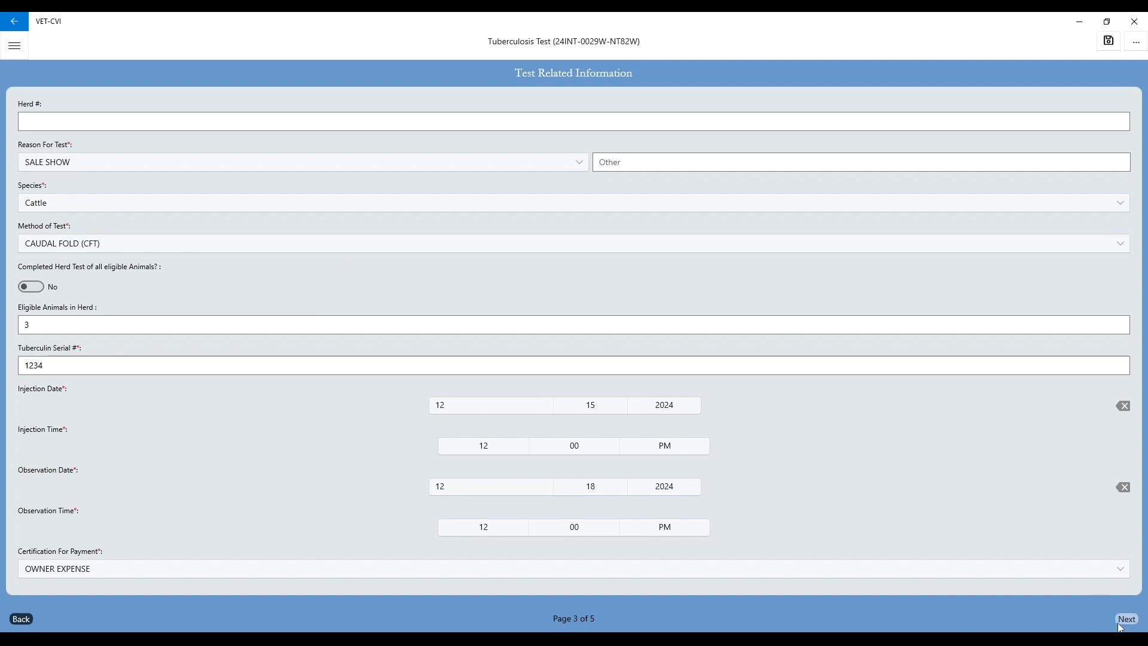
click(1140, 45)
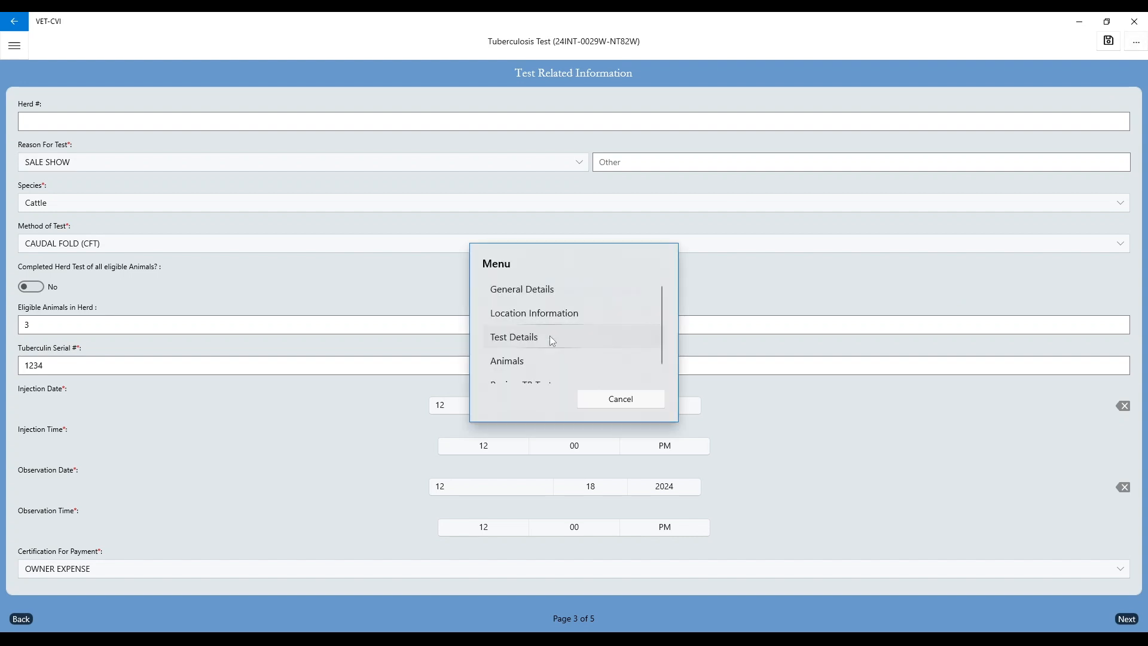
scroll(551, 336, down, 1)
click(528, 373)
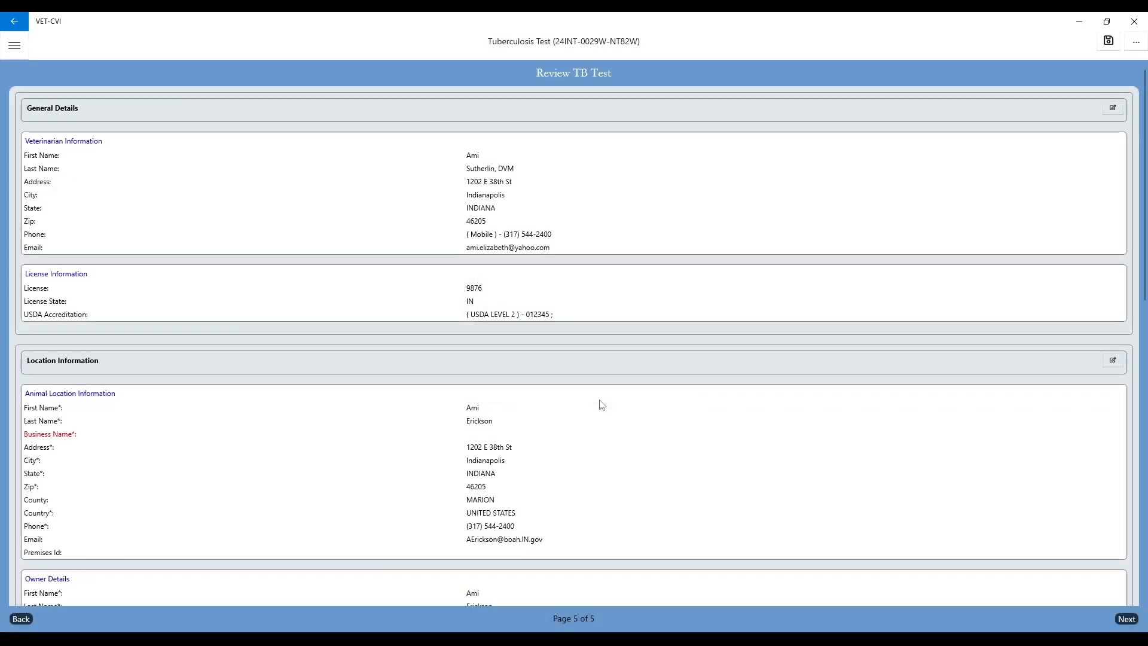
Step: Continue to the veterinary certification, examine the preview of the draft tuberculosis test record and close the preview
scroll(586, 397, down, 8)
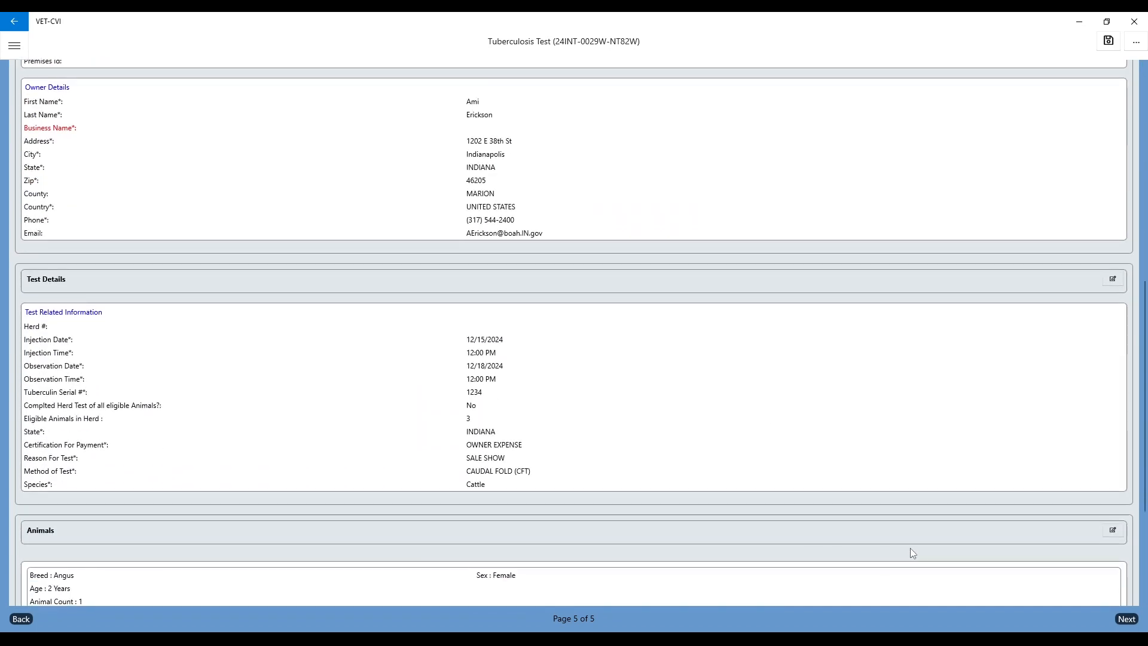
click(1127, 619)
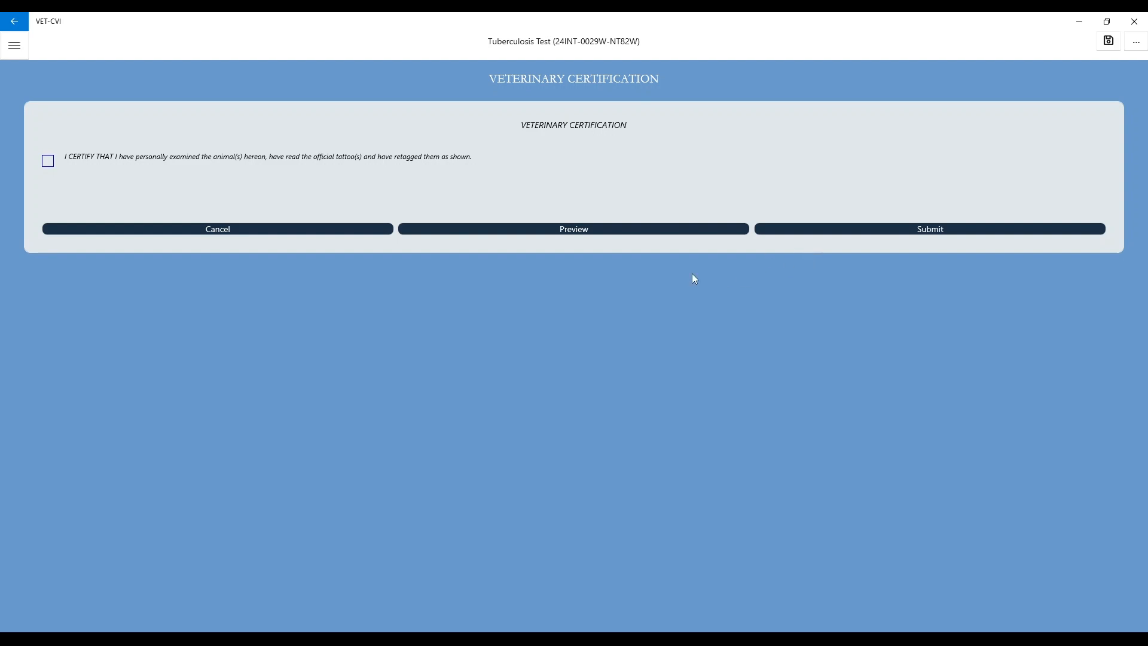
click(601, 232)
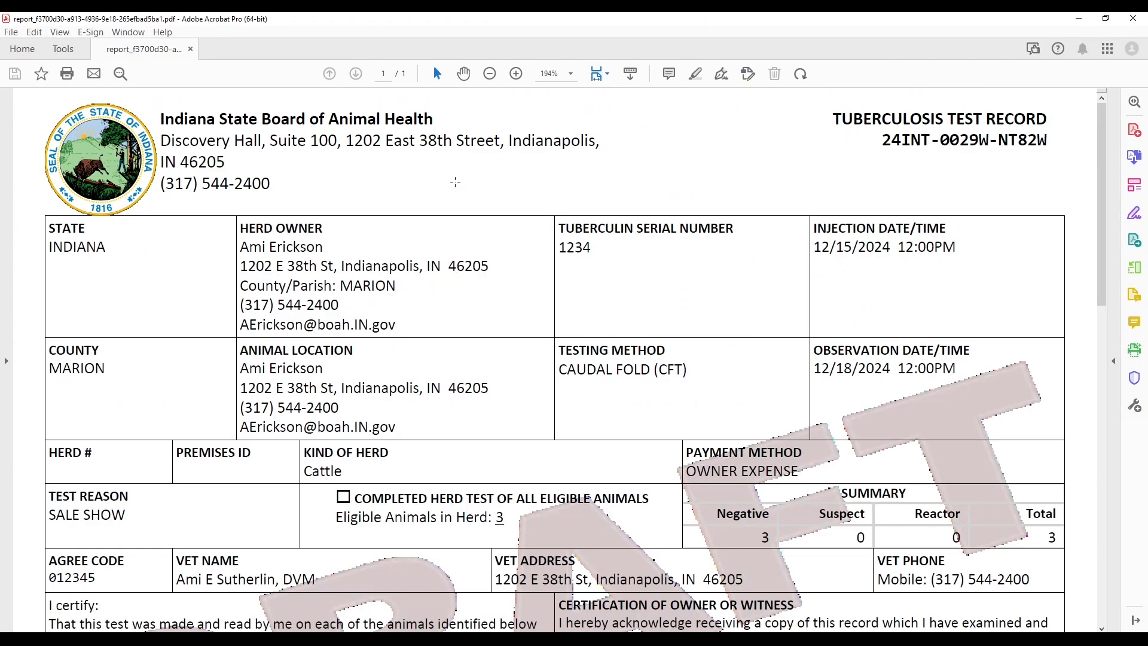
scroll(453, 191, down, 3)
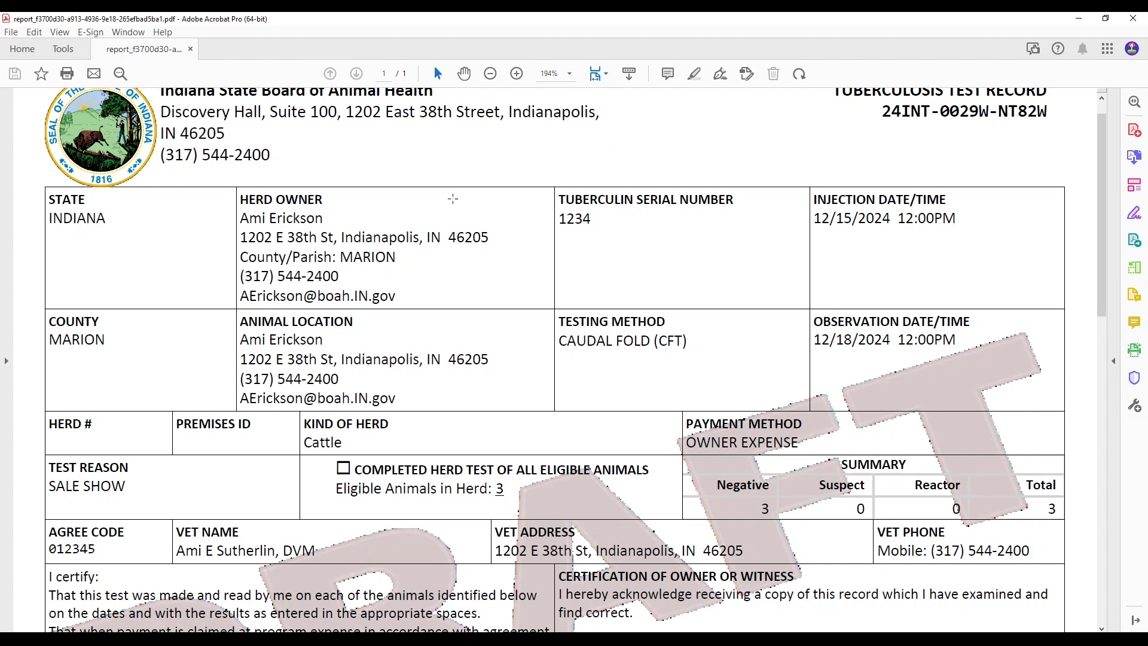
scroll(453, 200, down, 9)
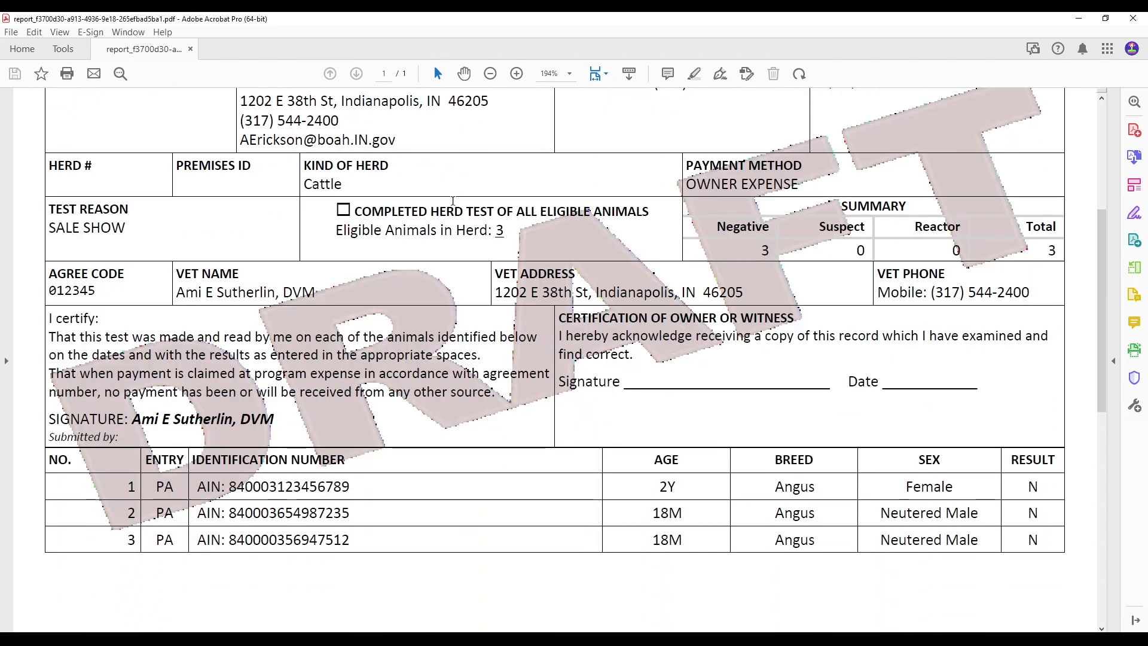
scroll(452, 201, down, 1)
scroll(452, 201, up, 3)
scroll(503, 400, up, 6)
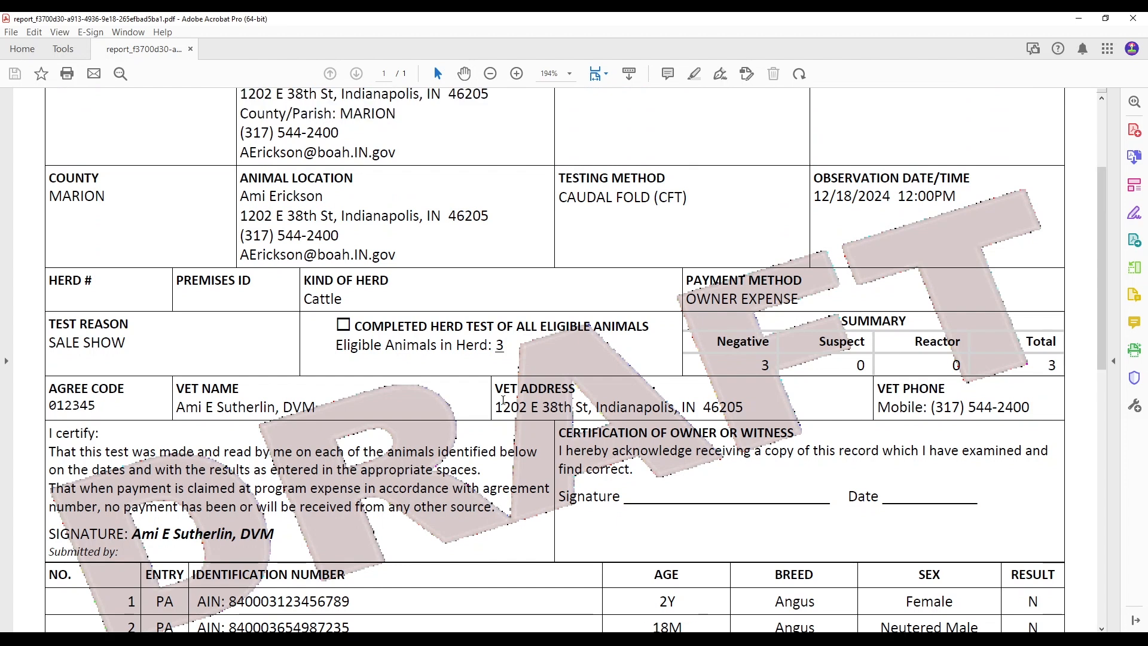
scroll(503, 401, up, 9)
scroll(269, 274, down, 8)
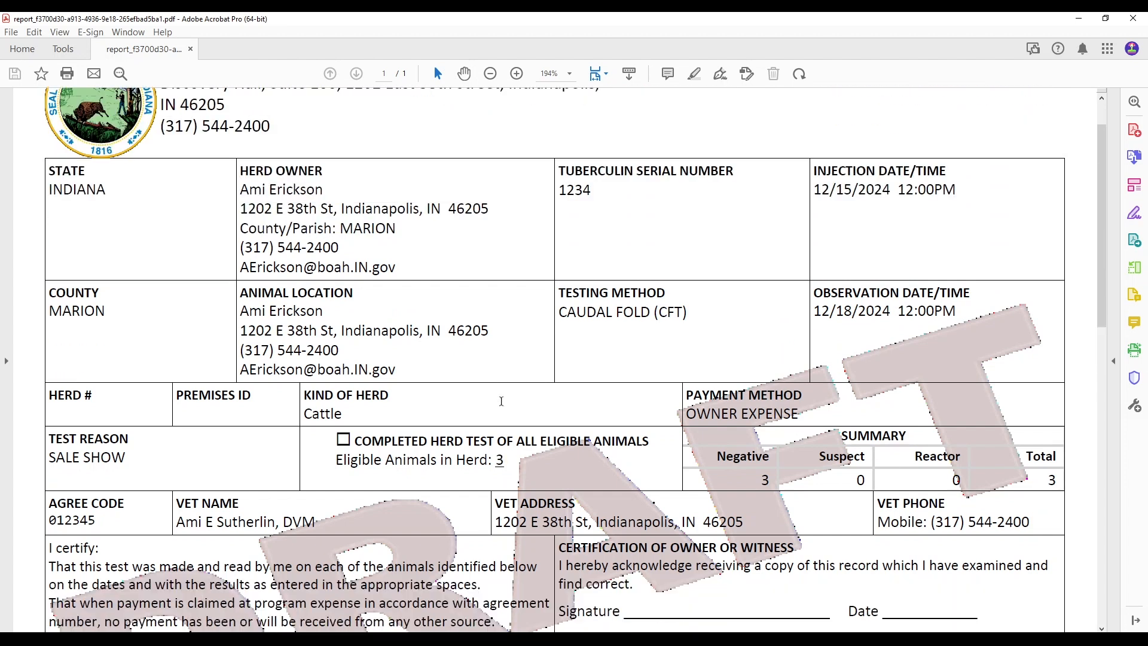
click(1133, 19)
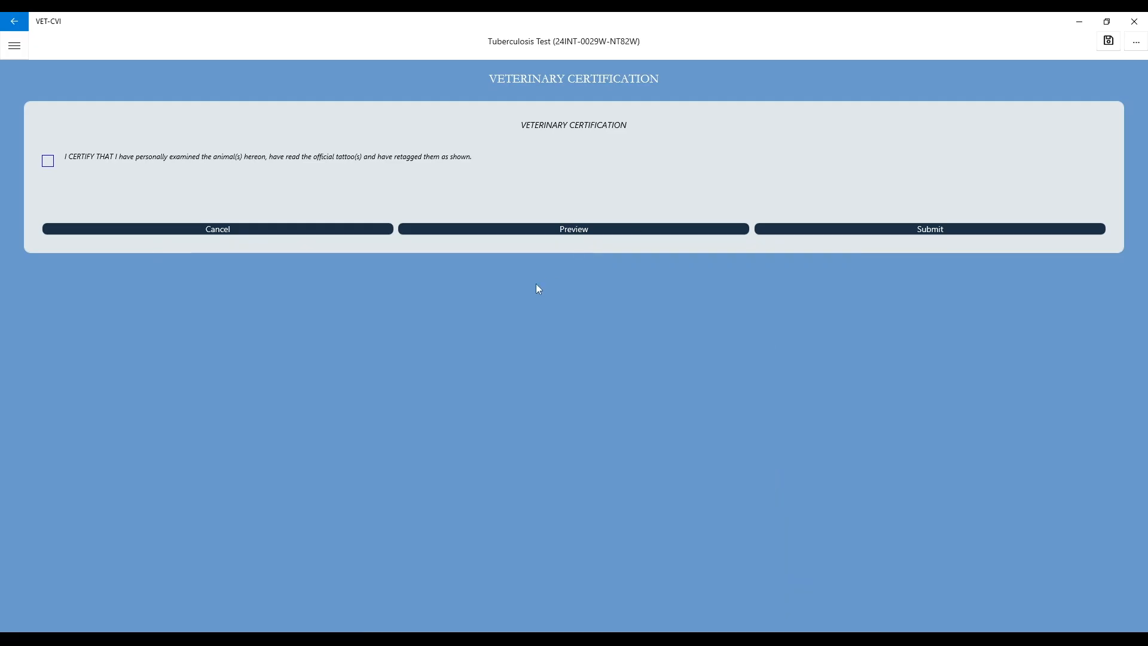
Step: Accept the veterinary certification statement, submit the tuberculosis test and acknowledge the submission
click(47, 162)
click(958, 231)
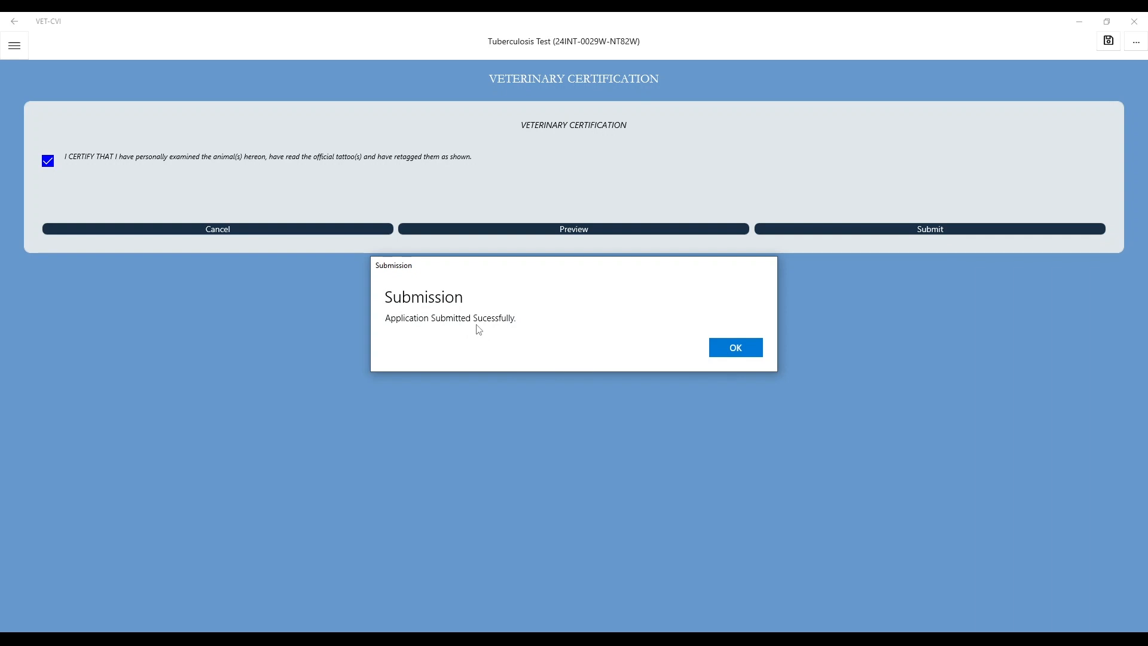
click(735, 351)
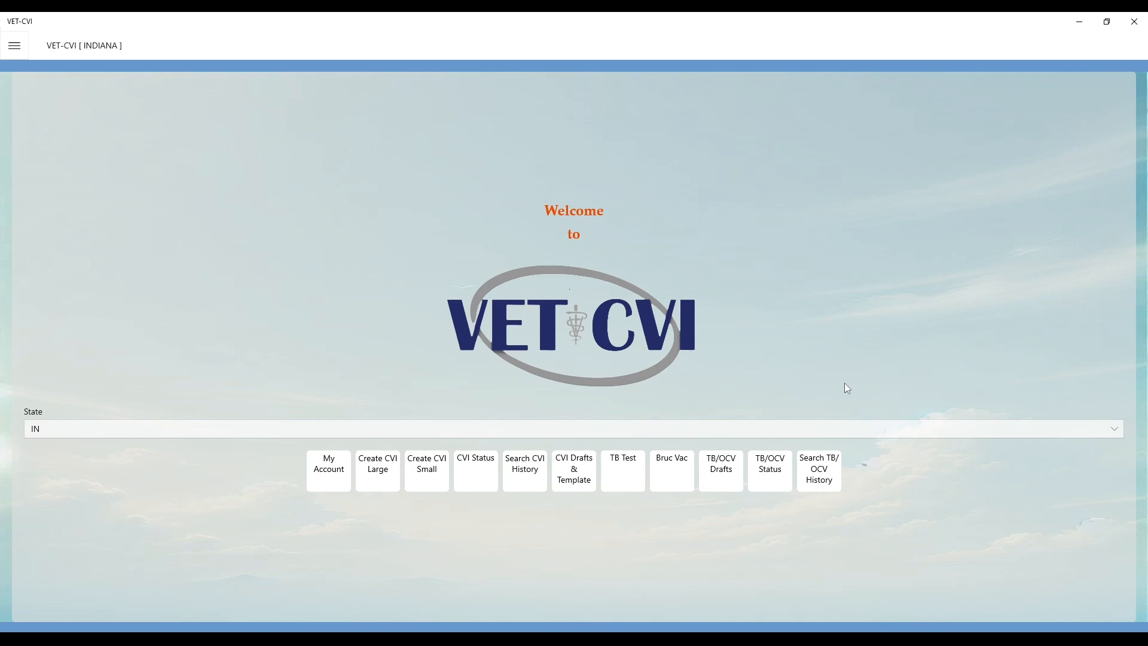
Step: Check the delivered records in TB/OCV Status, refresh the status list and return to the home page
click(772, 482)
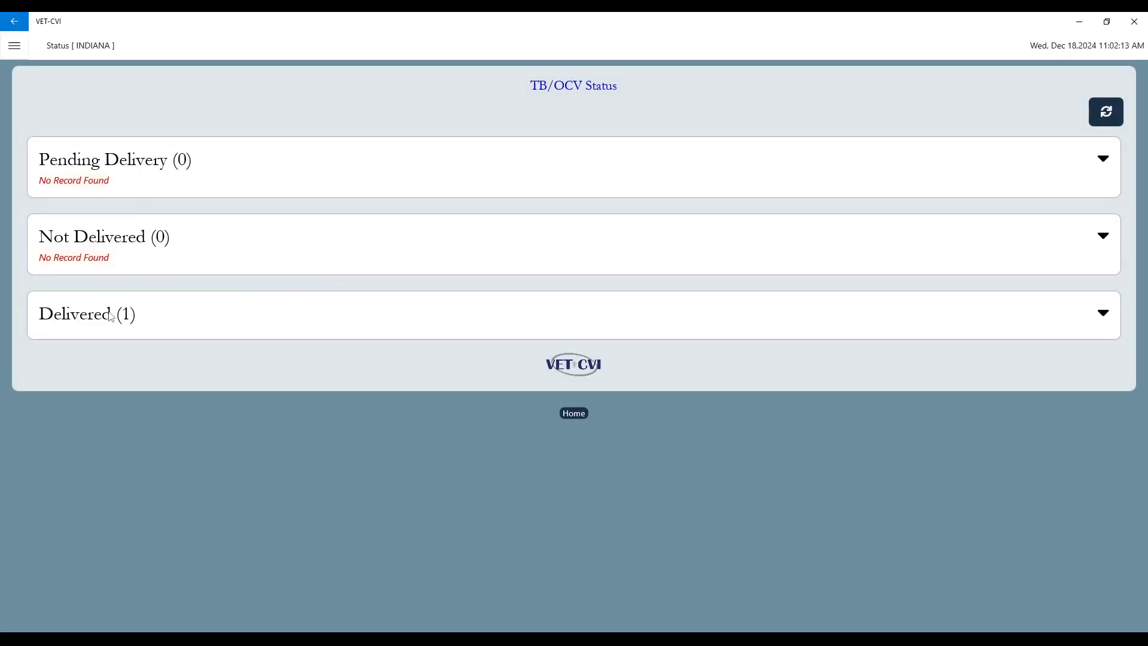
click(190, 320)
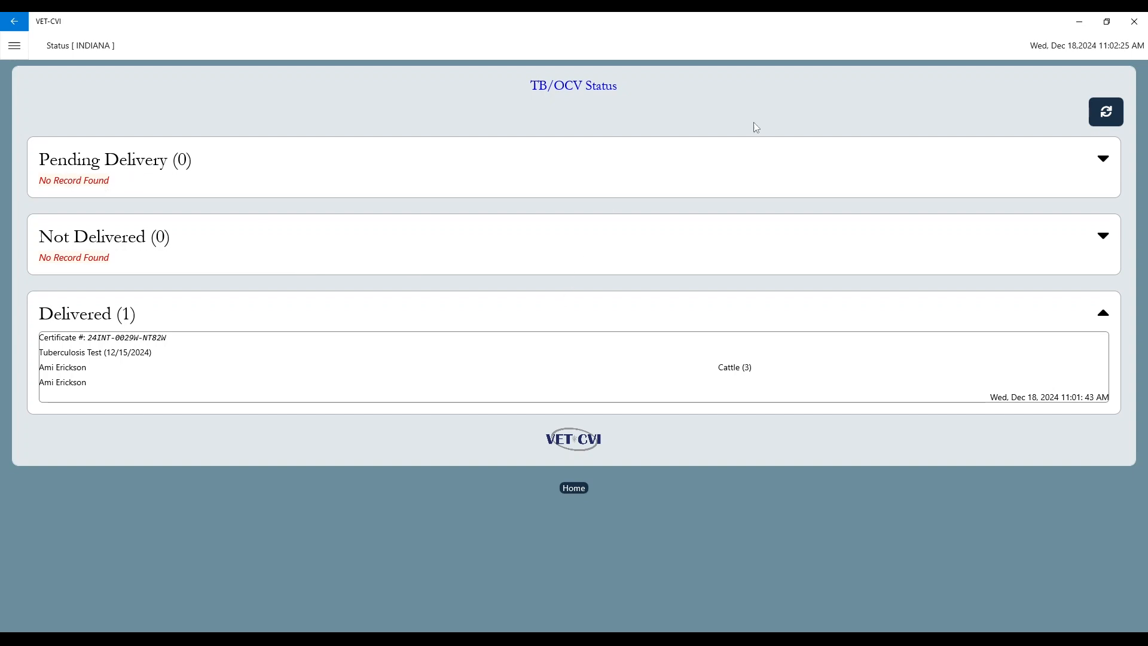
click(1107, 121)
click(574, 488)
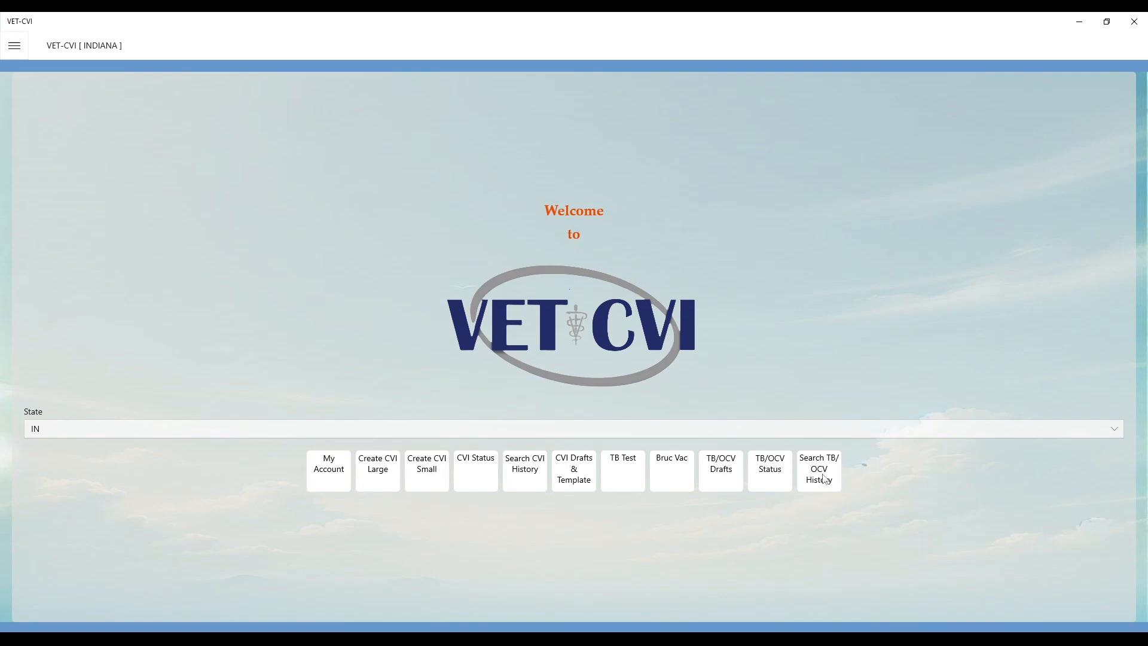
Step: Search the TB/OCV history with a start date of 12/18/2024 and return to the home page
click(824, 479)
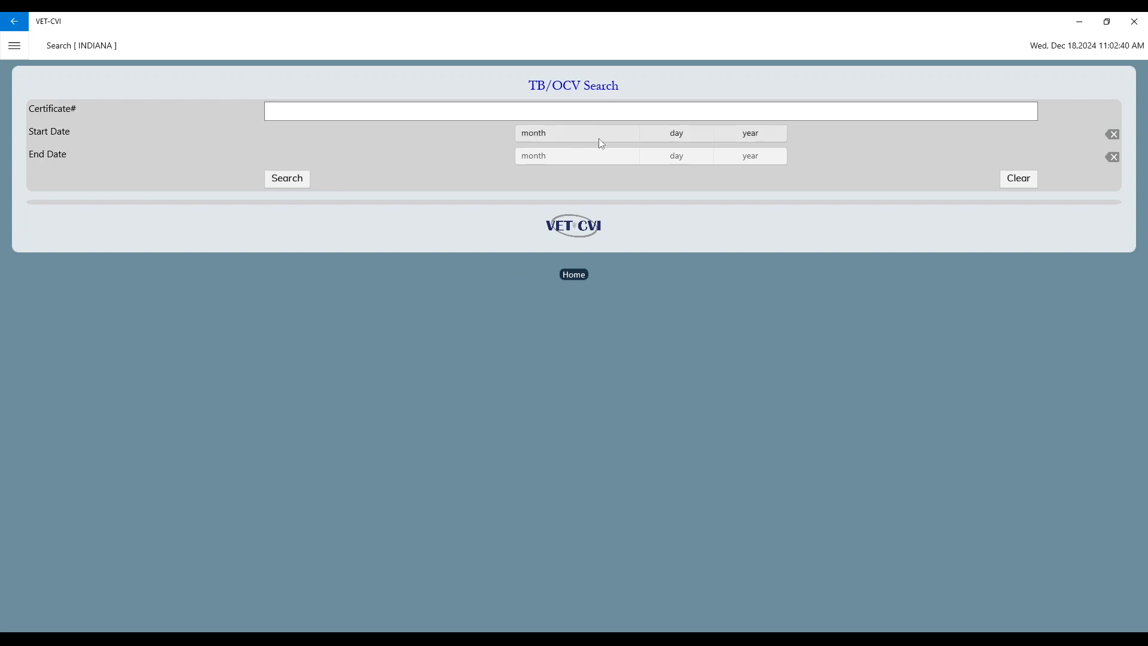
click(575, 136)
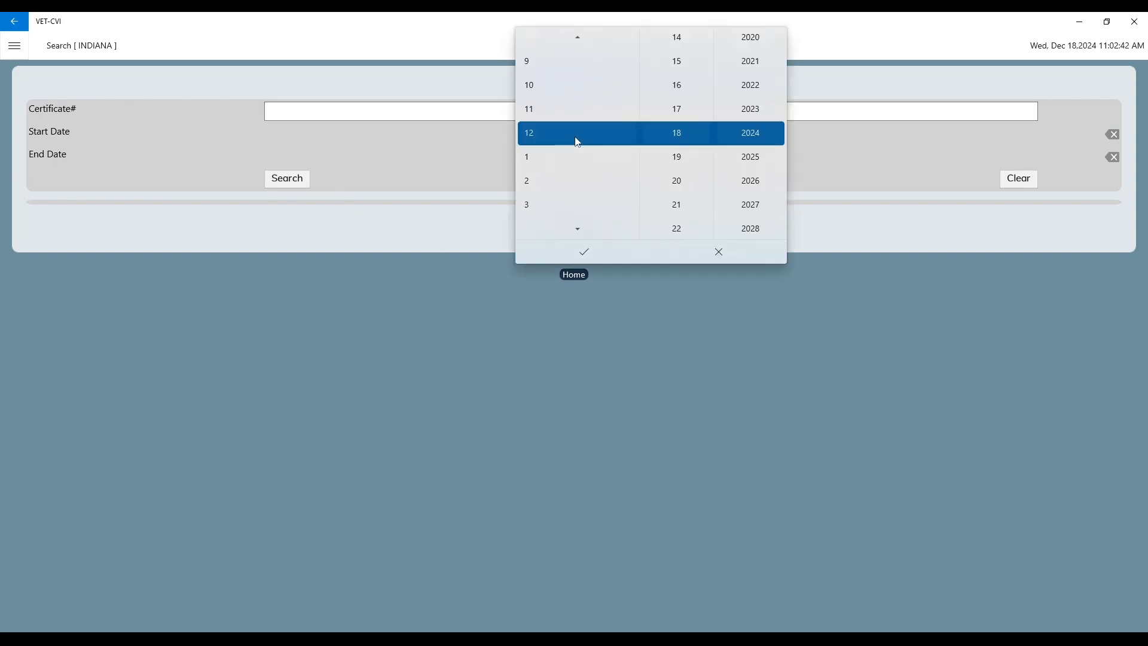
click(576, 257)
click(299, 178)
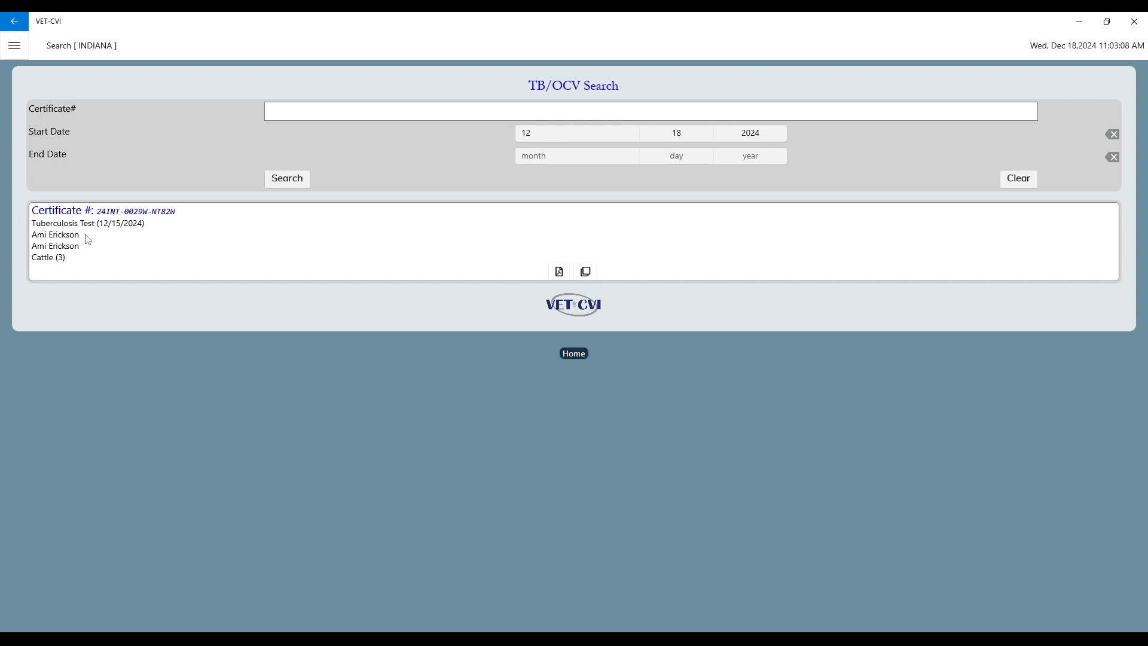
click(573, 354)
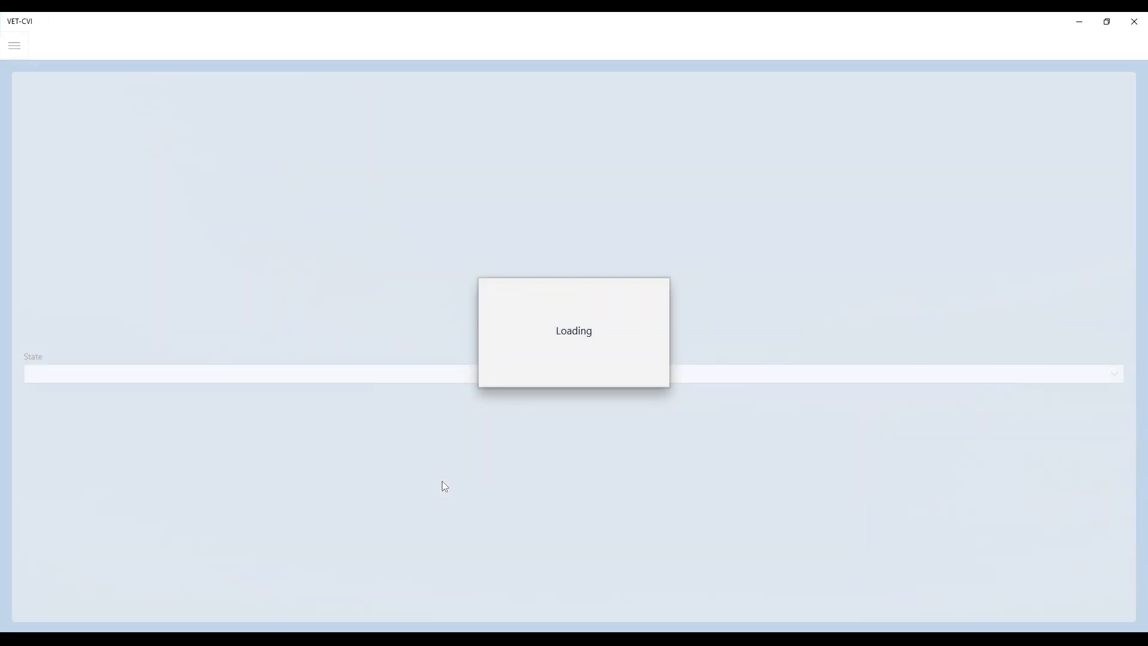